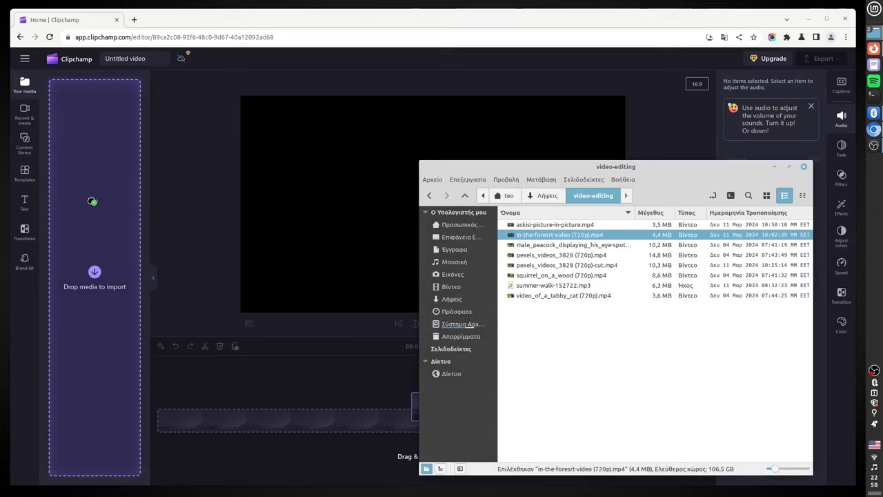
Import in-the-foresrt-video (720p).mp4, add it to the timeline, and fit the timeline to the clip.
drag(92, 201, 92, 201)
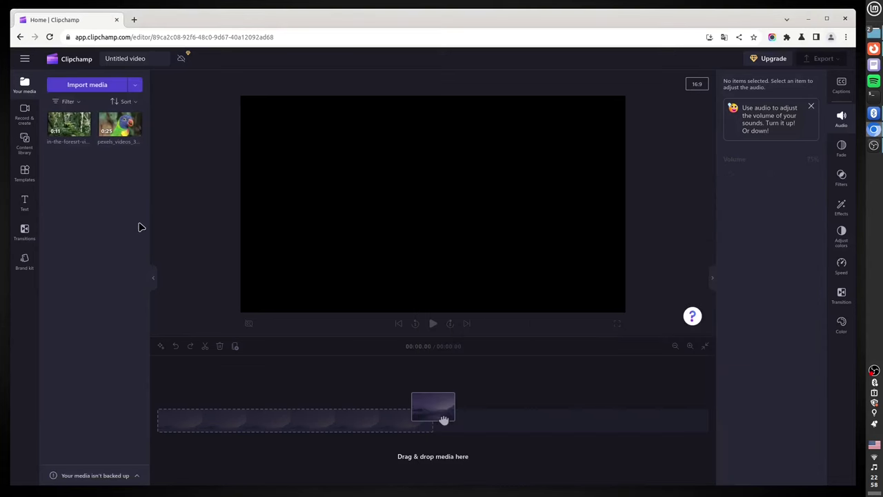
click(85, 133)
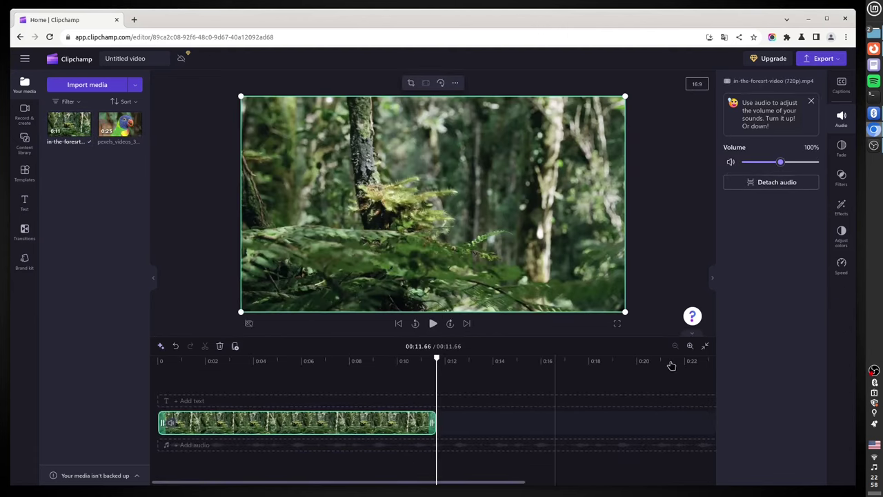
click(706, 349)
Preview the forest clip from about 4 seconds onward.
click(361, 388)
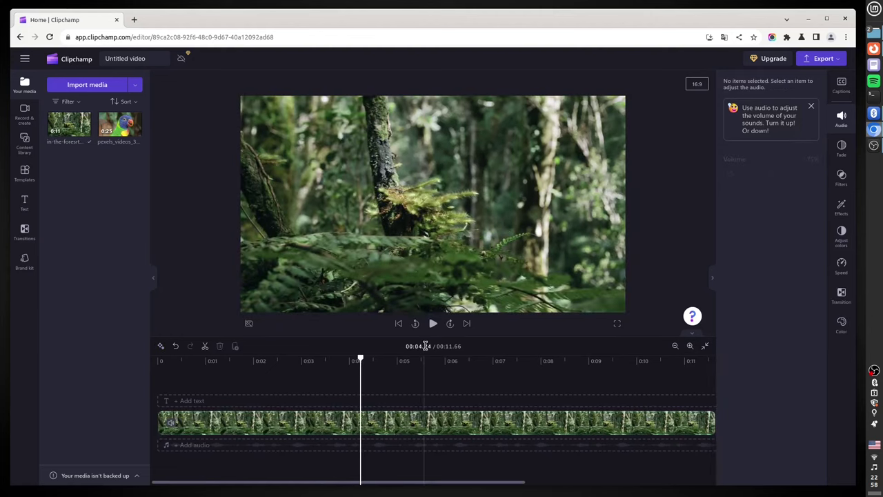
click(432, 324)
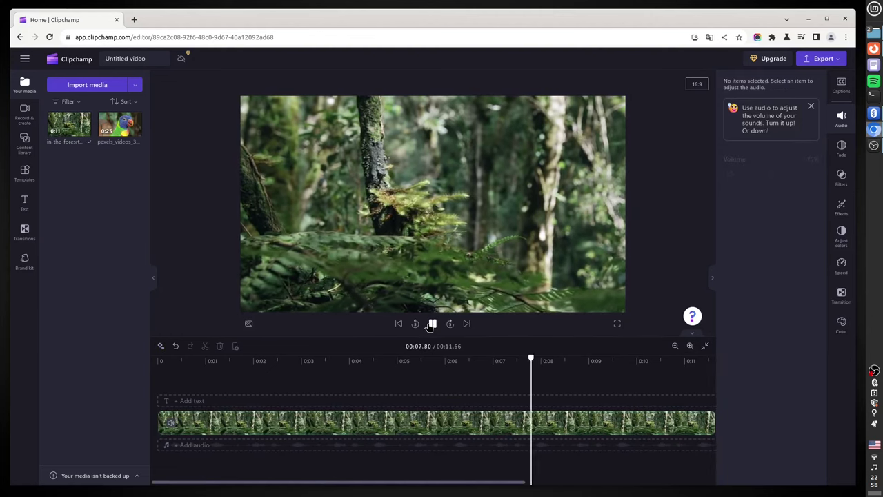
click(432, 323)
click(431, 323)
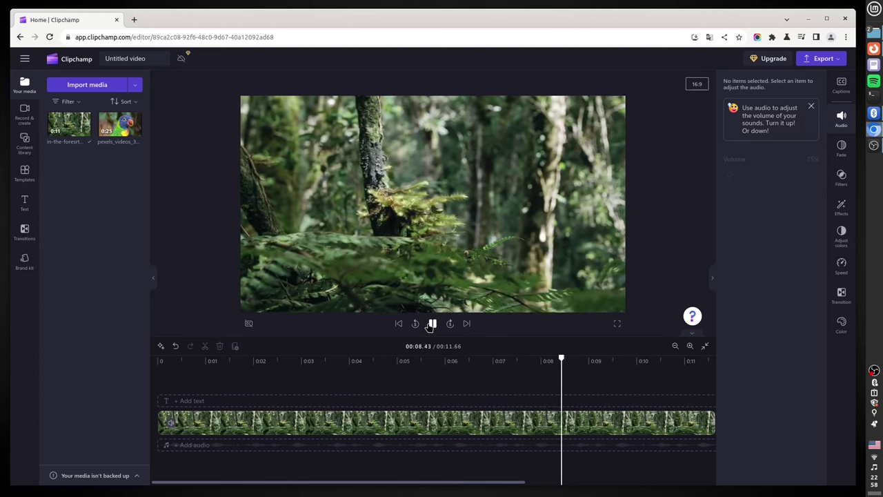
click(431, 324)
Try placing the parrot clip on a track above the forest clip, aligned to the timeline start, and delete it.
mouse_move(118, 135)
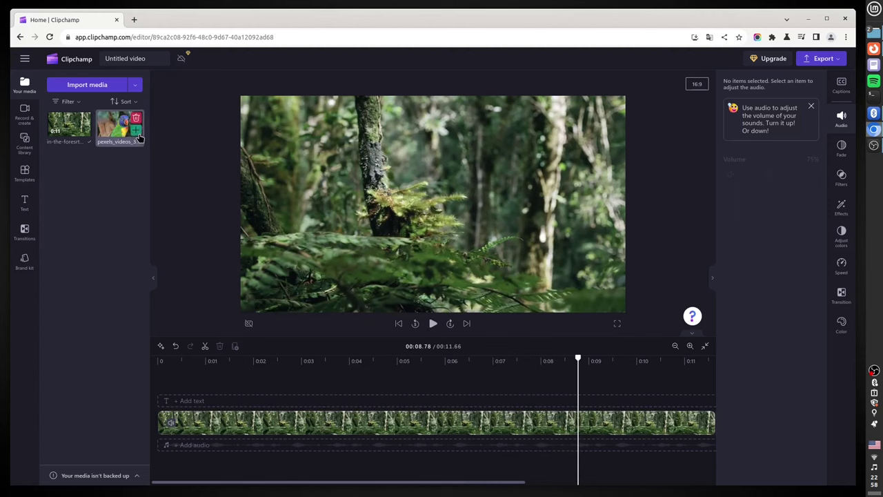
click(135, 136)
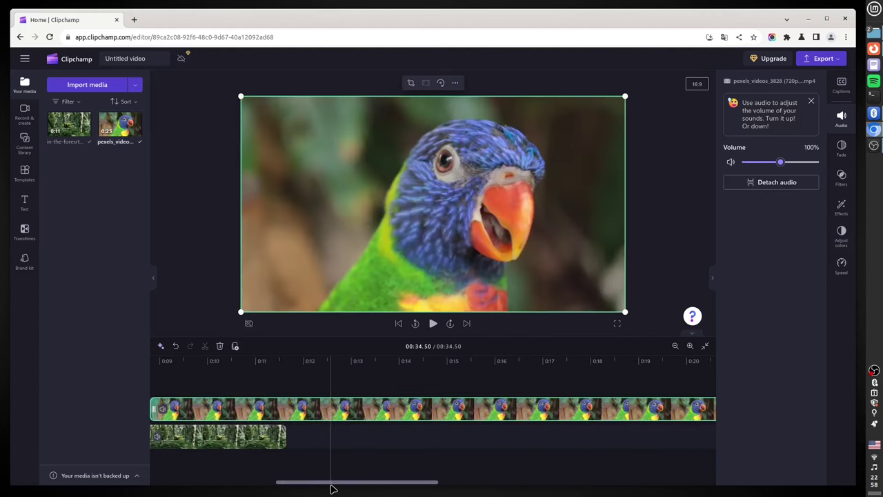
drag(331, 485, 238, 489)
drag(445, 412, 189, 411)
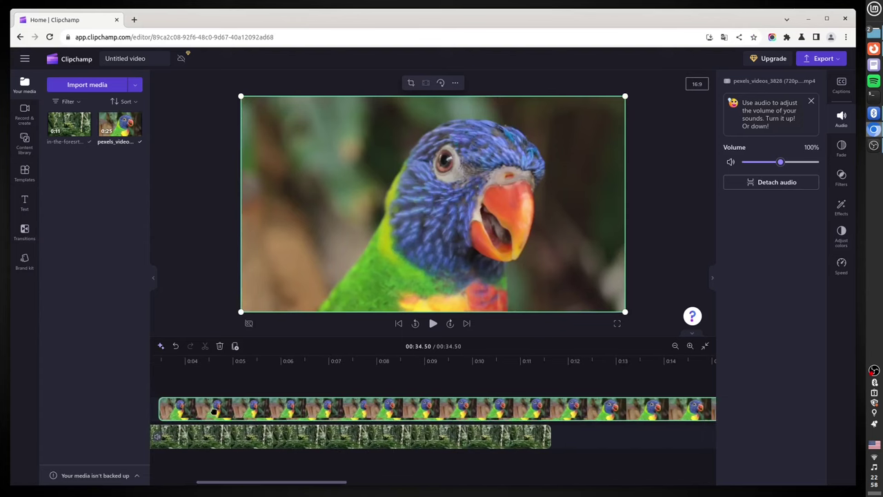
drag(259, 489, 183, 491)
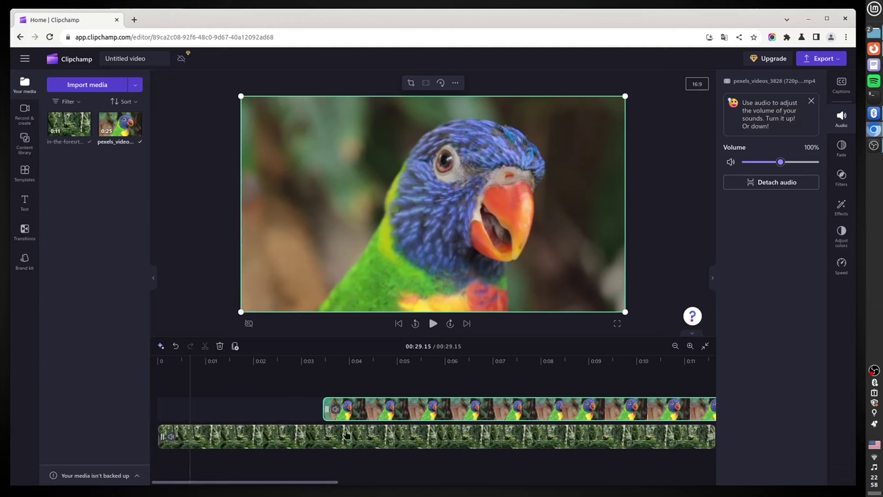
drag(391, 411, 239, 414)
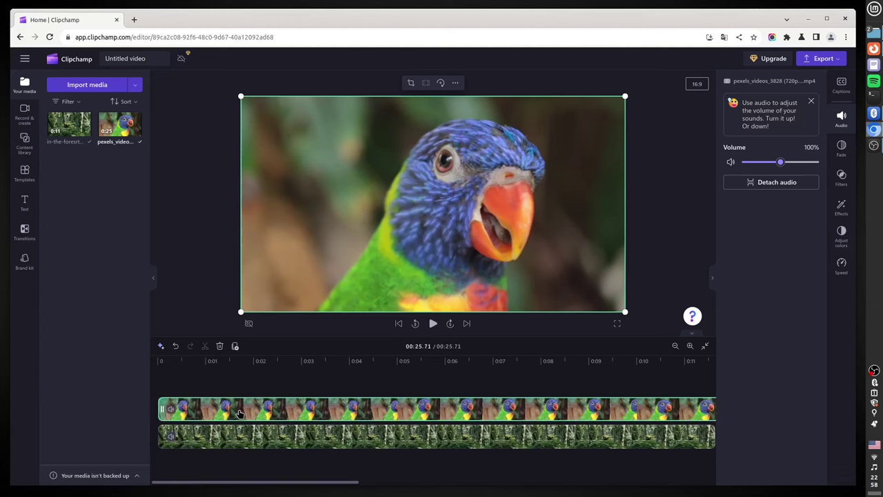
key(Delete)
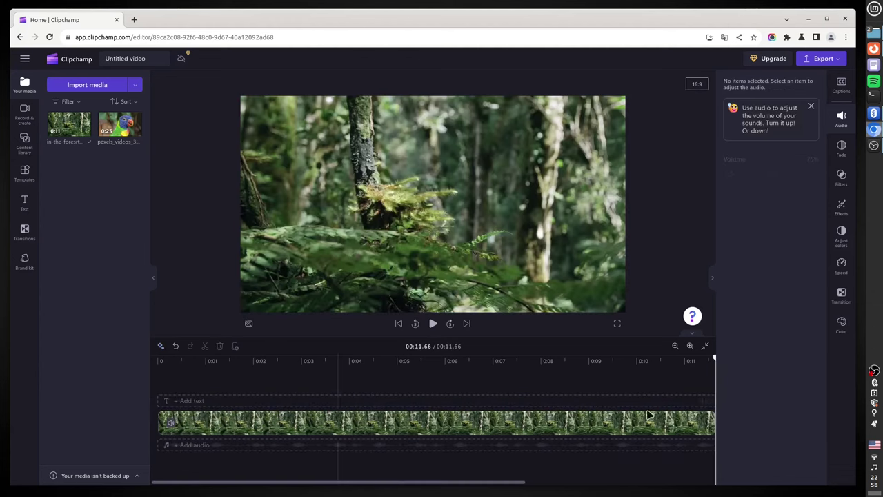
Try appending the parrot clip after the forest clip and shifting it onto the track above, and delete it.
drag(430, 483, 529, 483)
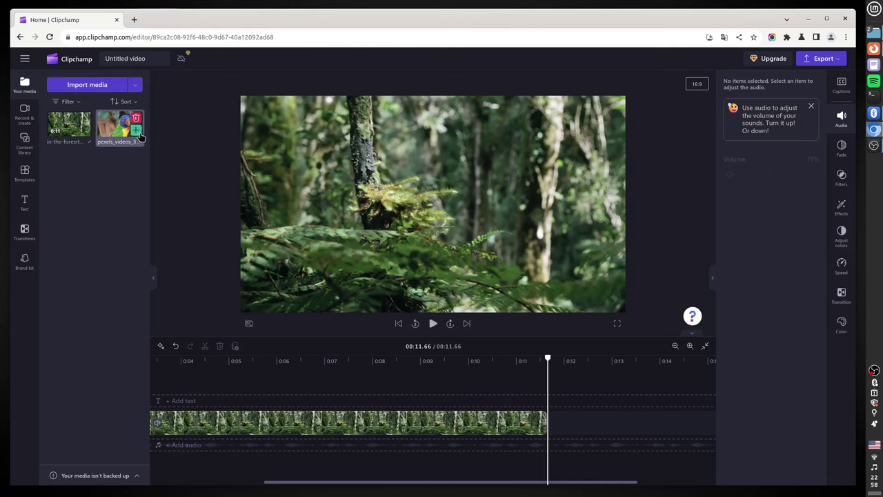
click(138, 131)
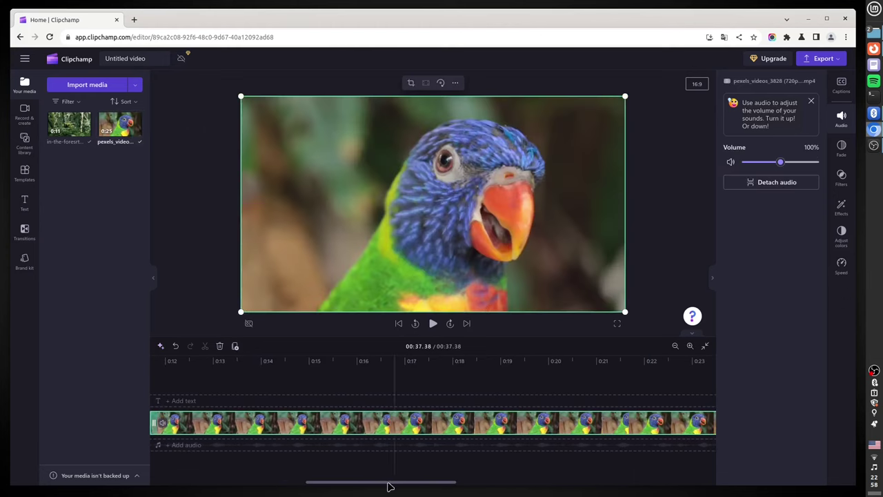
drag(366, 488, 335, 487)
drag(403, 424, 324, 407)
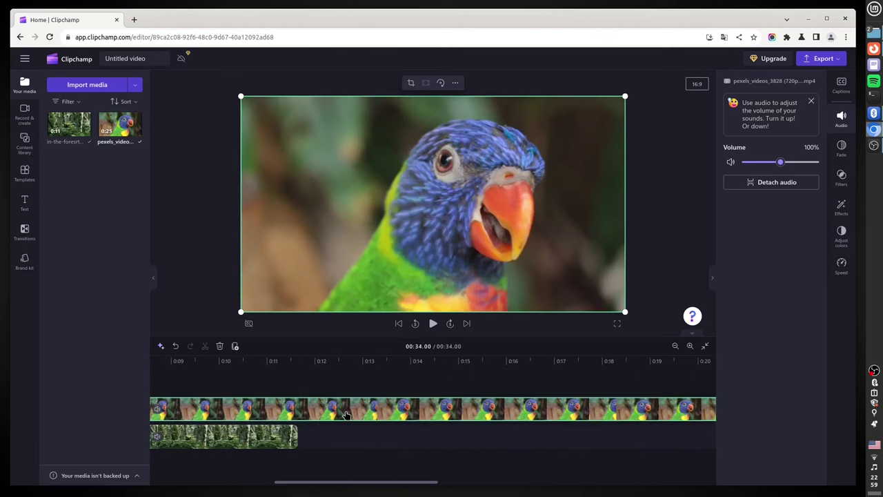
key(Delete)
Place the parrot clip on a new track above the forest clip at the timeline start, and play back the overlapping section.
drag(370, 487, 126, 489)
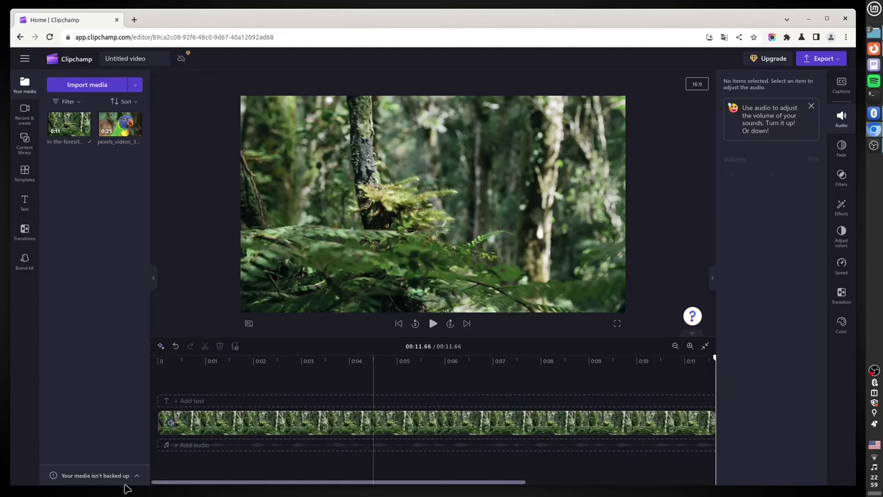
drag(119, 126, 173, 401)
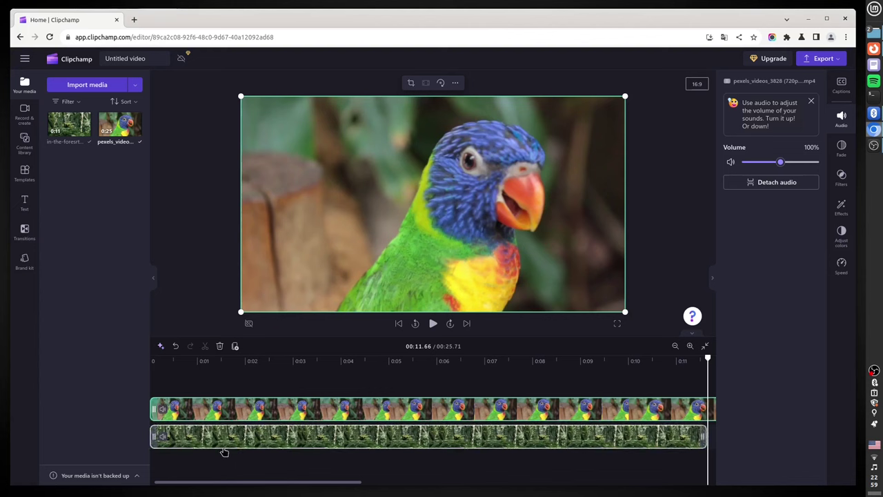
click(218, 386)
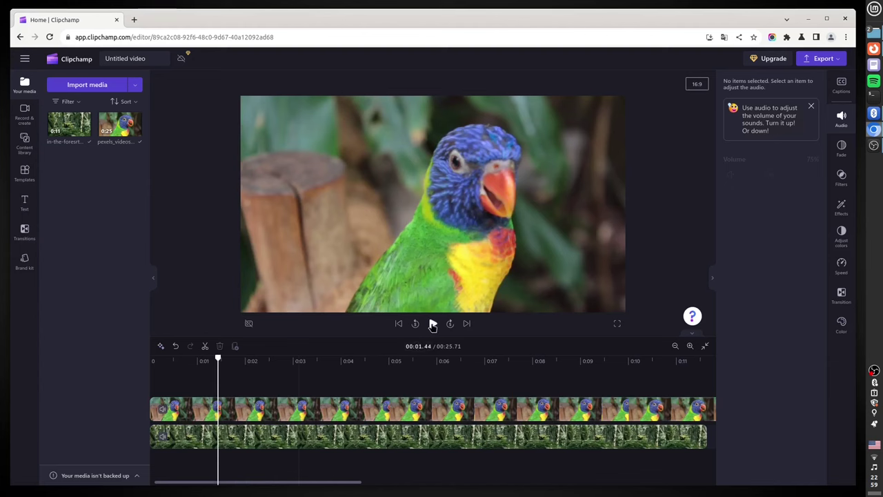
click(433, 324)
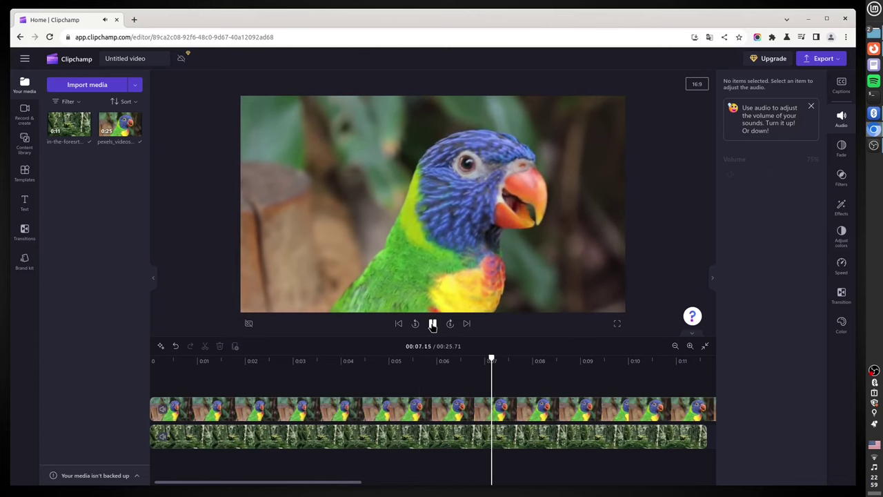
click(433, 324)
Shrink the parrot clip to a smaller frame over the forest video, about two-thirds of its width, and centre it horizontally.
click(412, 440)
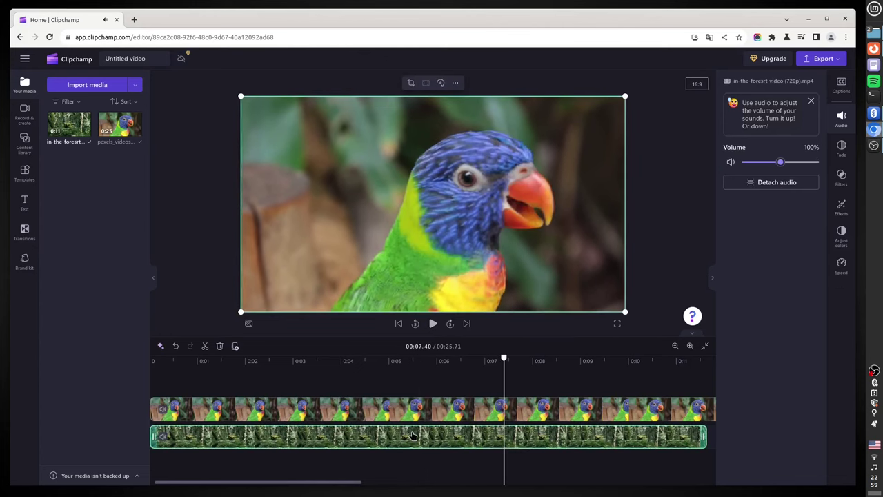
click(343, 406)
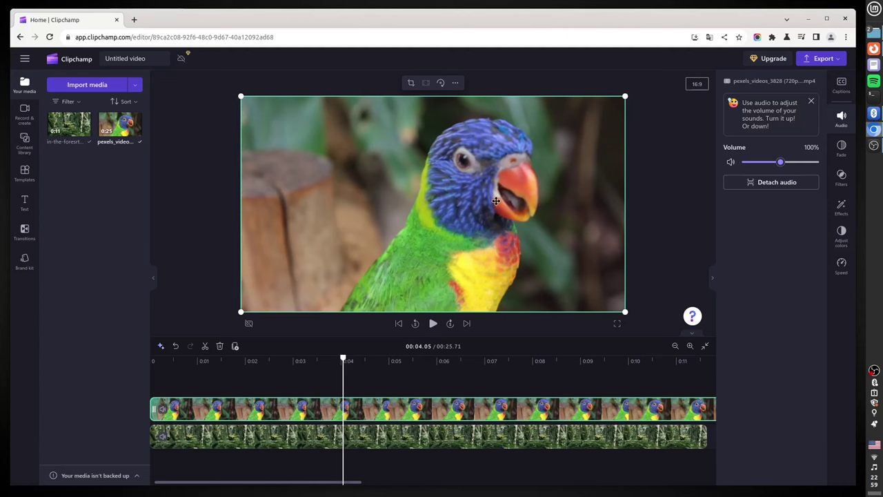
drag(625, 97, 449, 194)
drag(360, 222, 405, 148)
drag(495, 236, 535, 260)
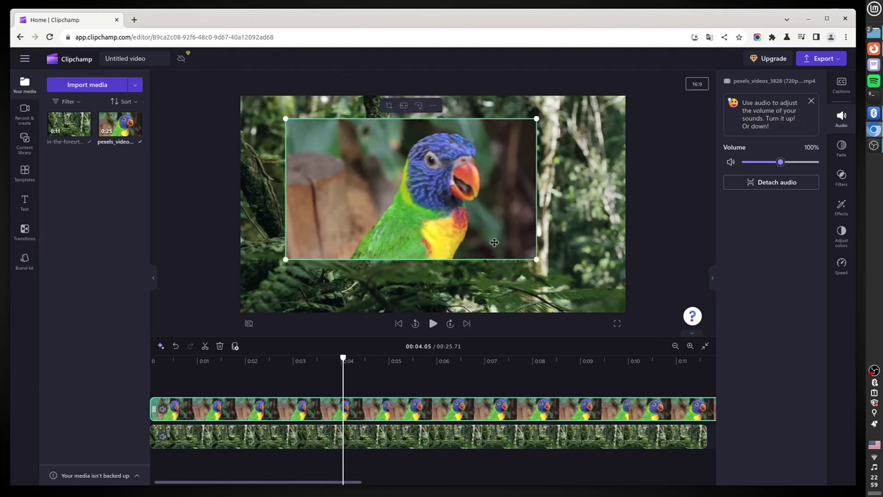
mouse_move(422, 197)
mouse_down()
mouse_move(446, 200)
mouse_move(418, 191)
mouse_move(434, 195)
mouse_move(415, 198)
mouse_up()
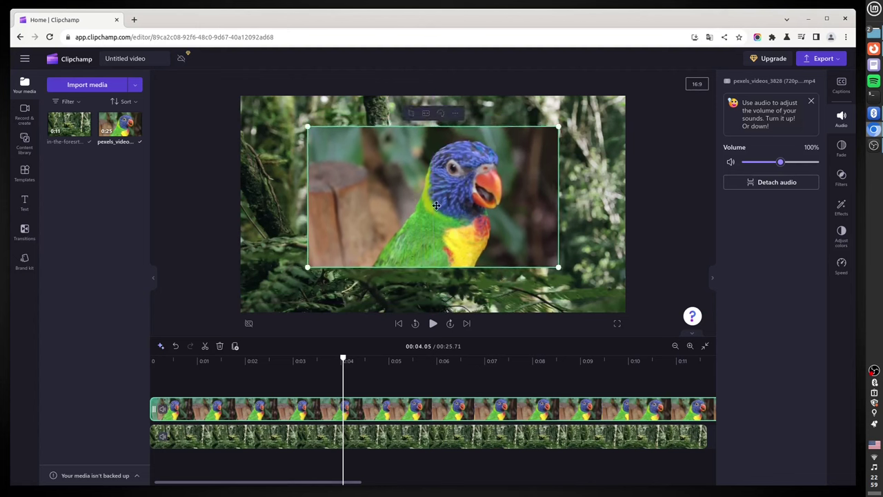
Crop about a fifth off the left side of the parrot overlay.
click(410, 114)
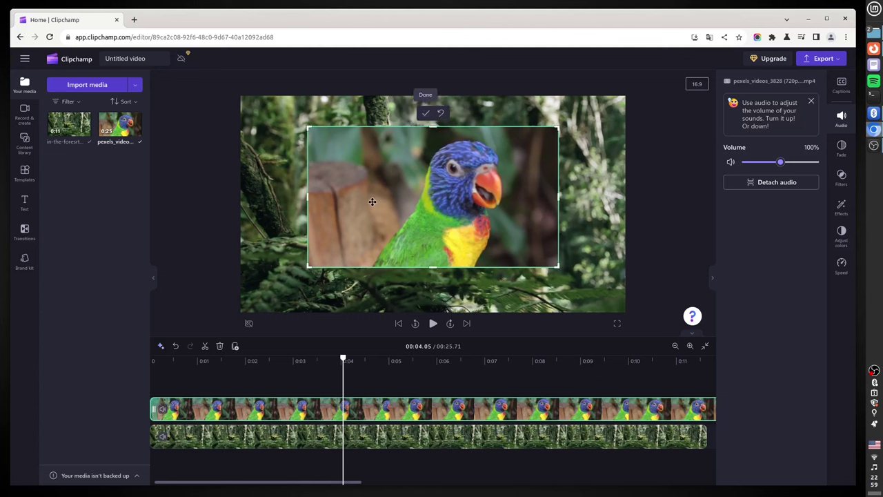
drag(307, 196, 358, 197)
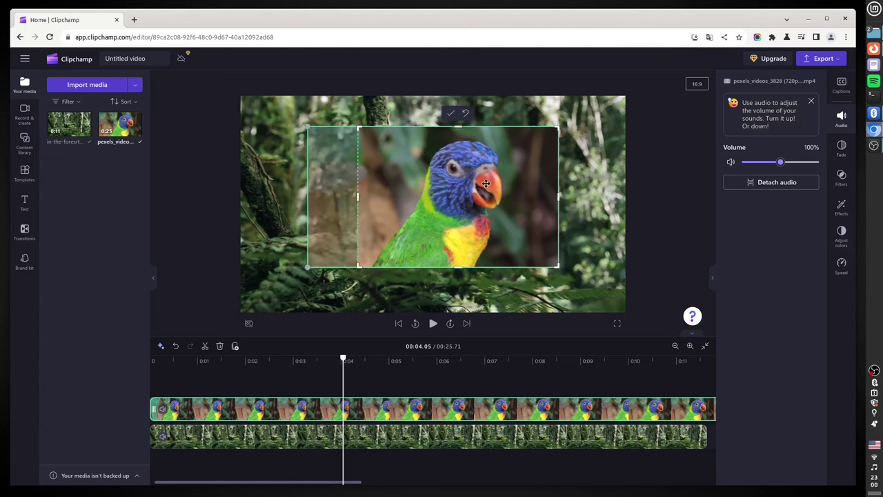
click(448, 114)
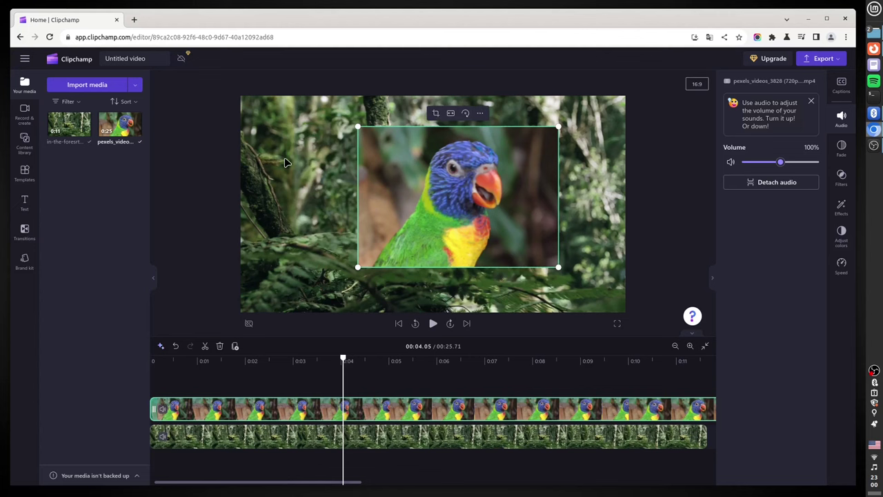
click(195, 171)
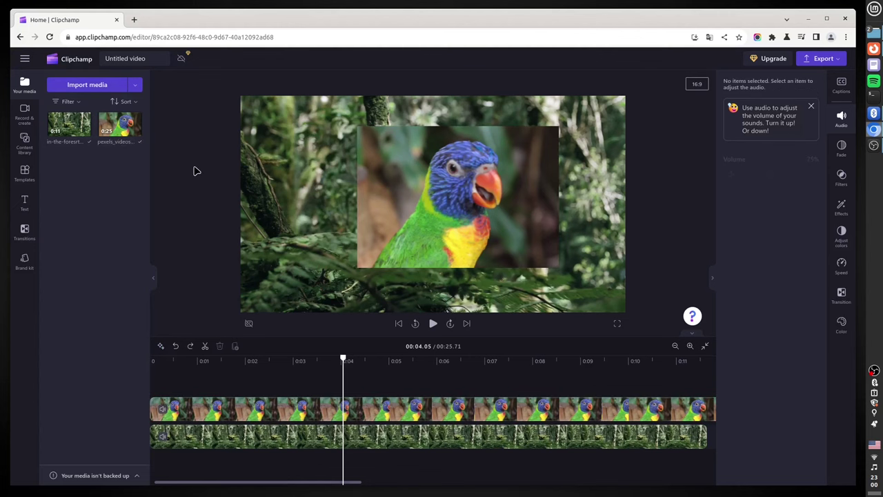
Undo the crop and the last repositioning of the parrot overlay.
key(ctrl+z)
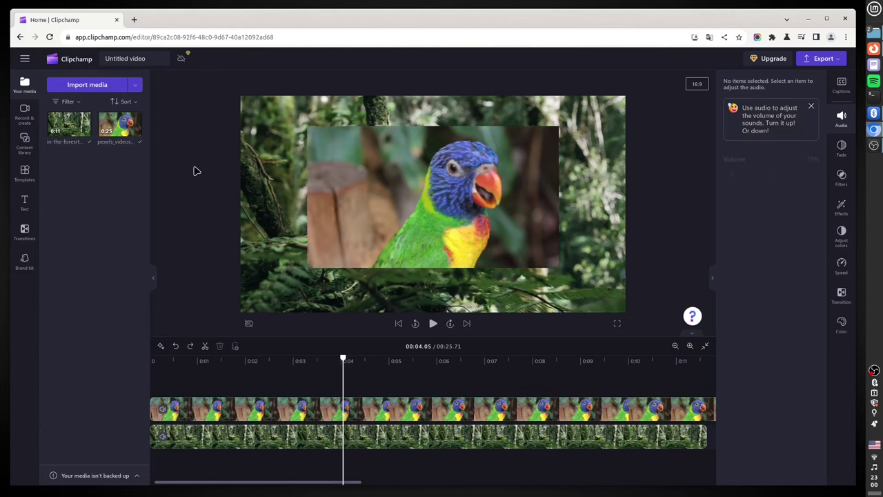
key(ctrl+z)
key(ctrl+z)
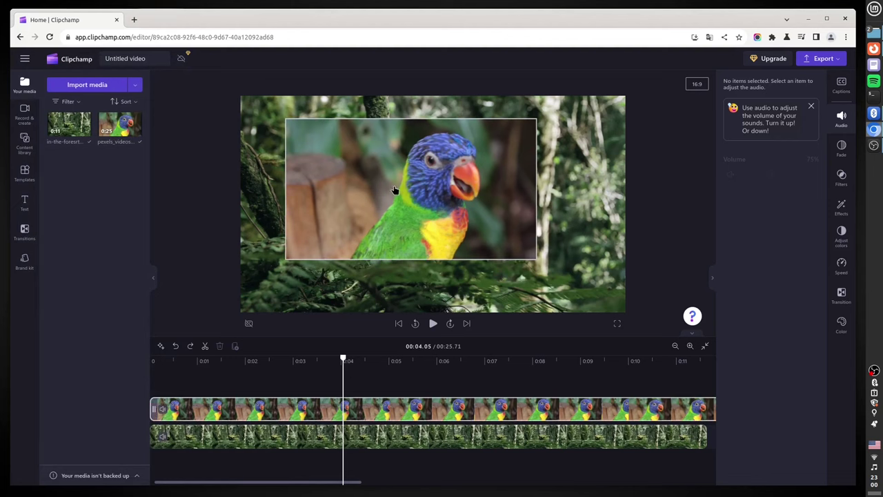
Move the parrot overlay toward the centre of the frame and shrink it slightly, and preview the picture-in-picture.
click(420, 198)
drag(403, 154, 442, 177)
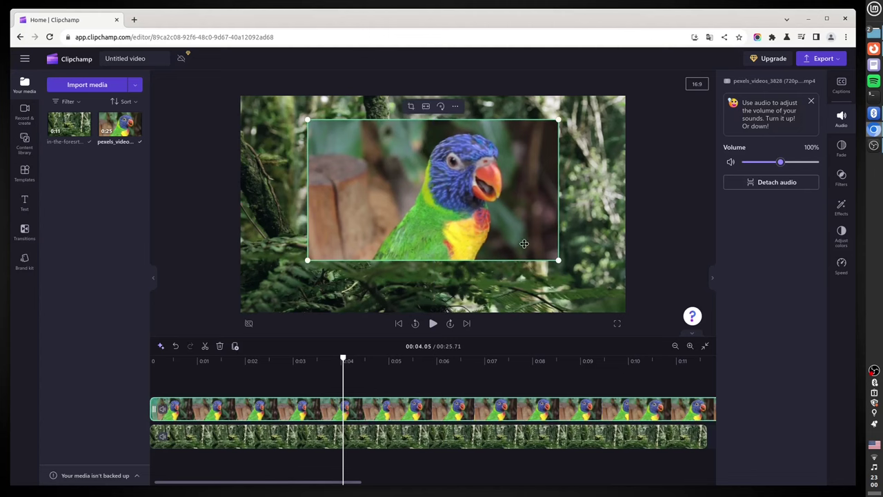
drag(559, 261, 554, 258)
click(433, 324)
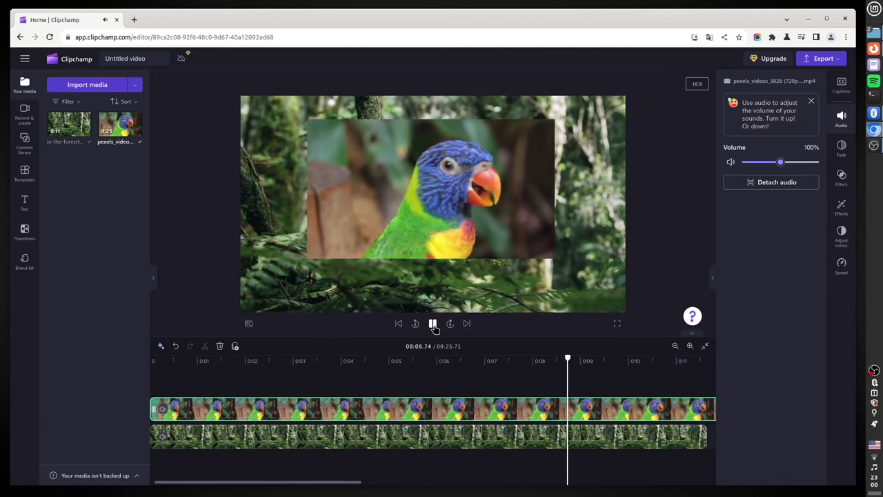
click(433, 324)
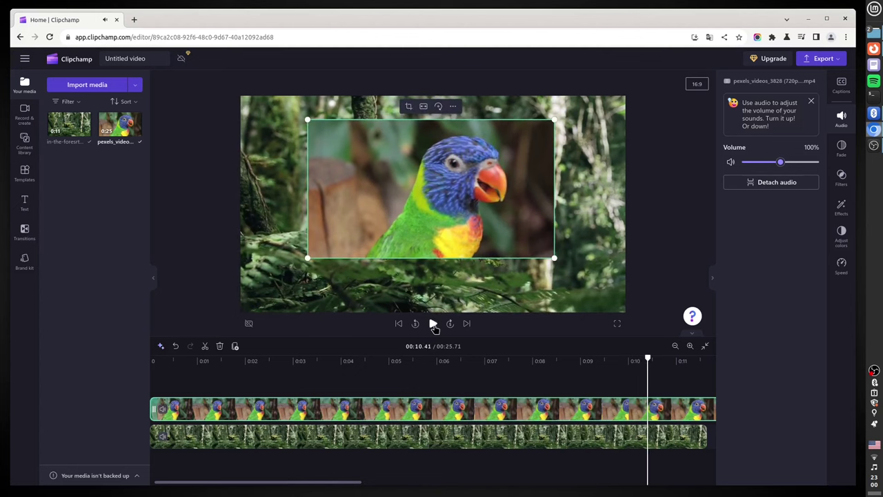
Split both the parrot clip and the forest clip at about 10.03 seconds.
drag(318, 485, 362, 485)
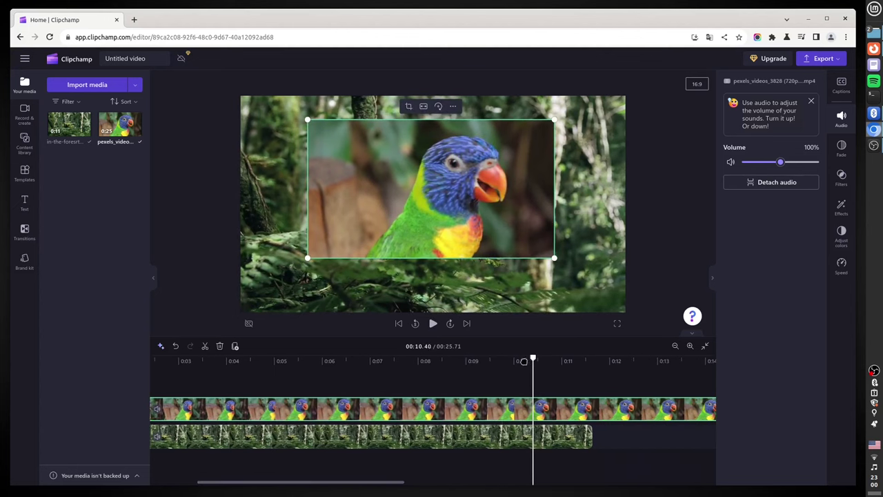
drag(524, 361, 515, 361)
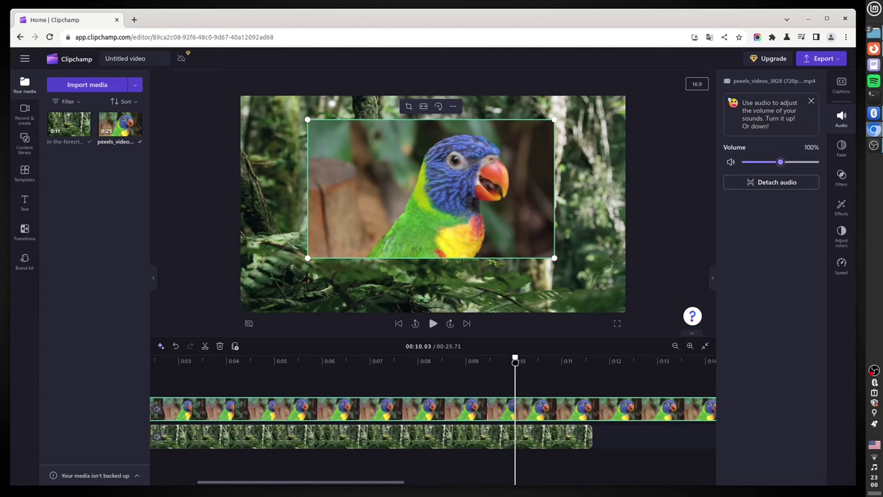
click(205, 347)
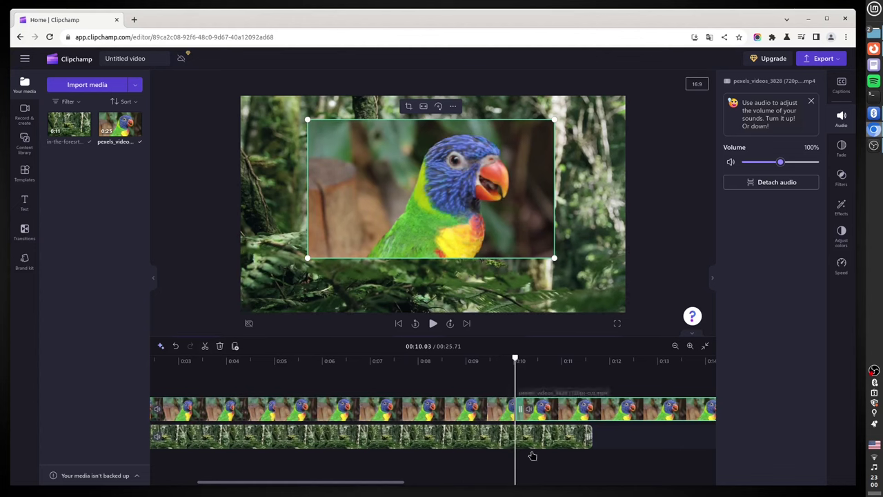
click(485, 442)
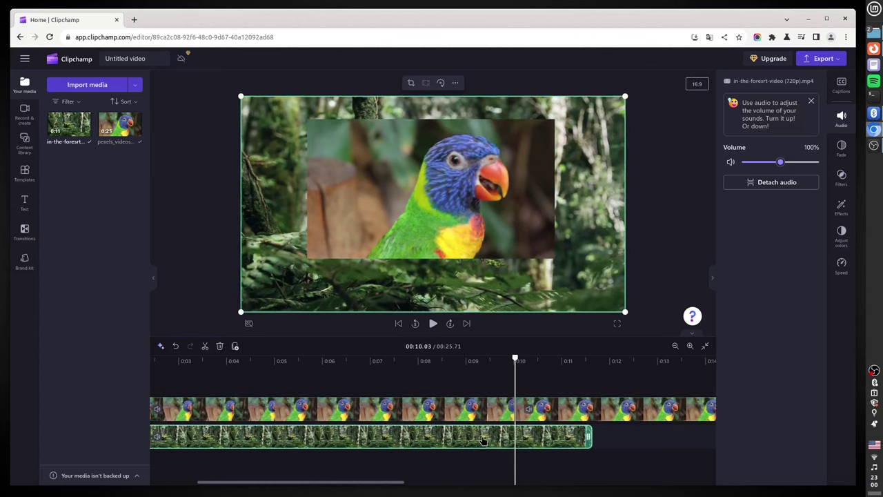
click(205, 347)
Delete the parts of the parrot and forest clips after the 10-second cut, and preview the trimmed video from about 5 seconds.
click(564, 414)
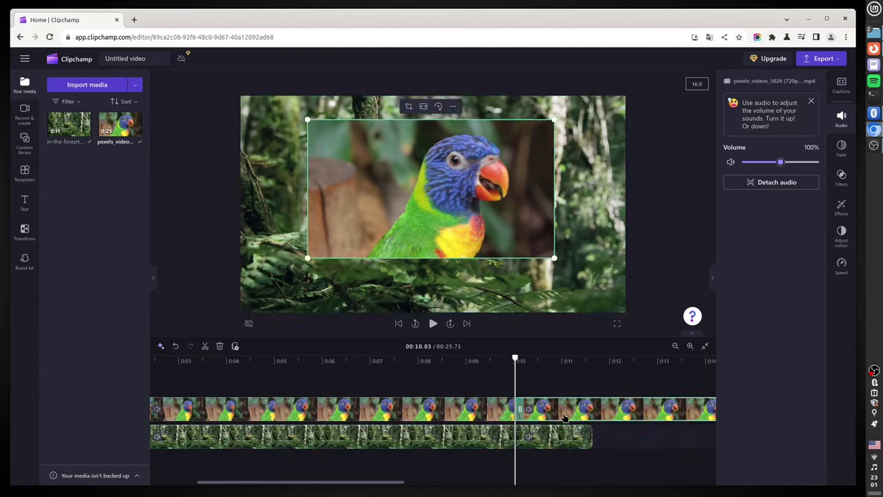
key(Delete)
click(562, 436)
key(Delete)
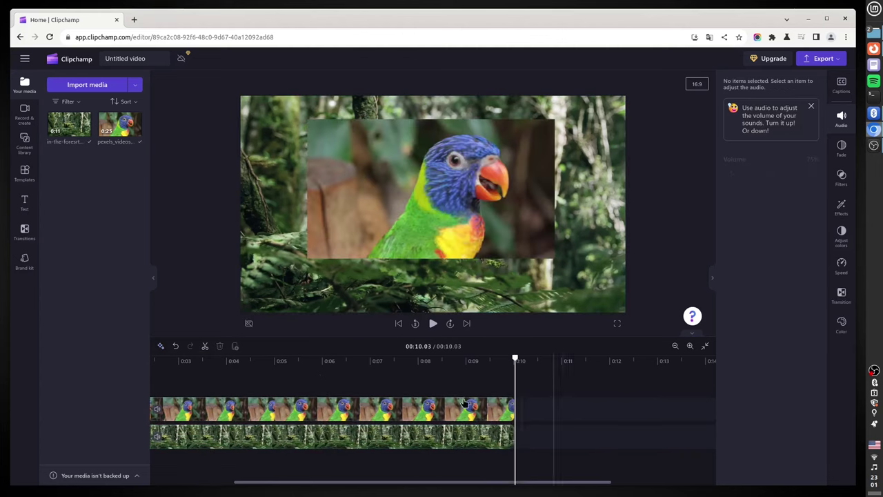
click(293, 361)
click(433, 323)
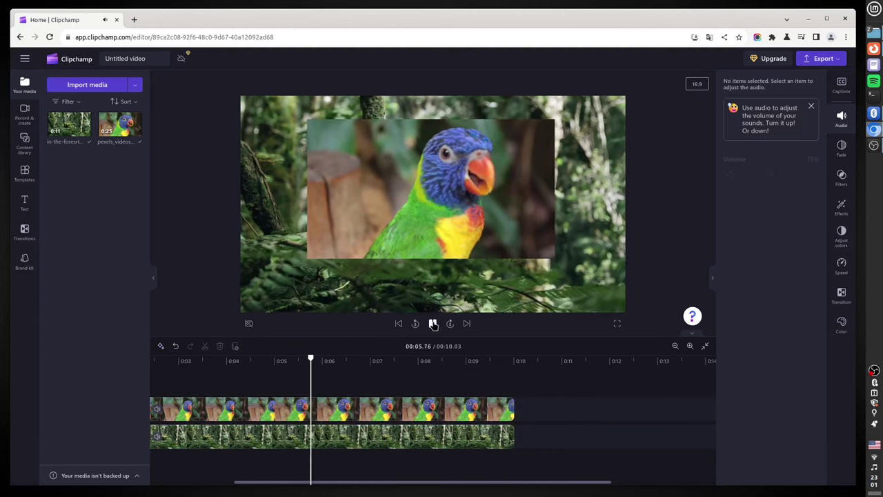
click(432, 323)
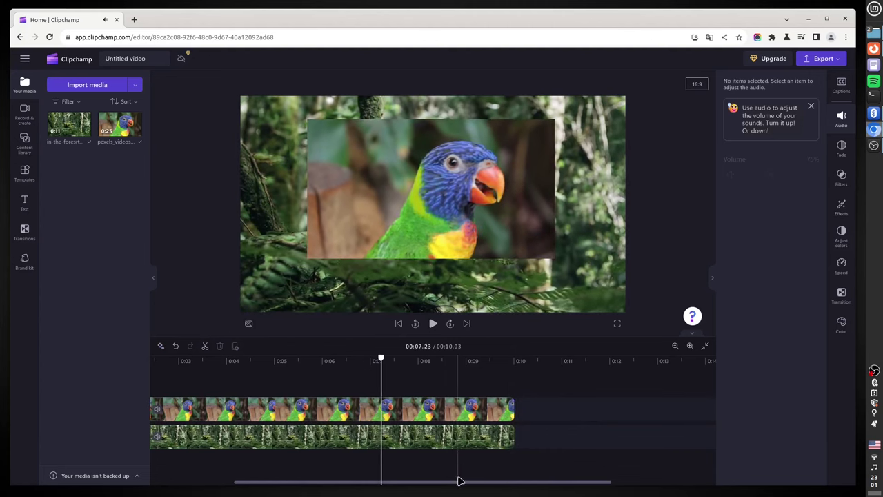
Try the Golden hour and Vibrant vlogger filters on the forest clip, and set its filter back to None.
drag(450, 487, 367, 487)
click(321, 409)
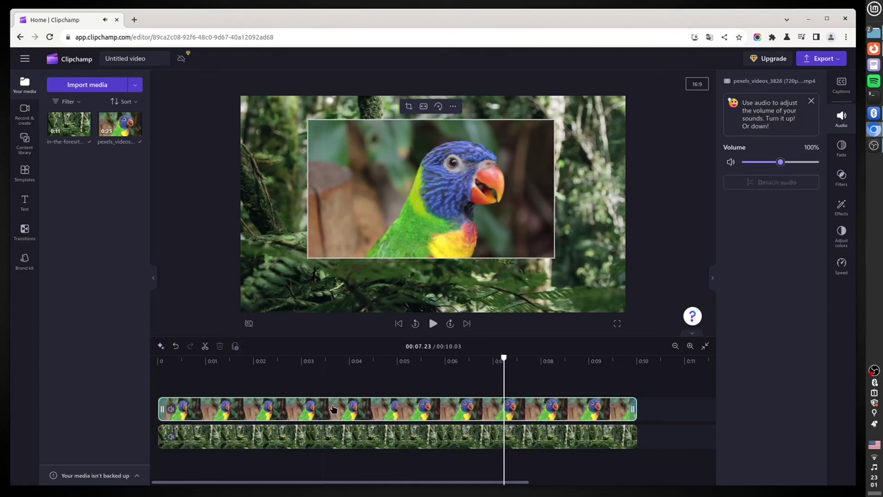
click(329, 440)
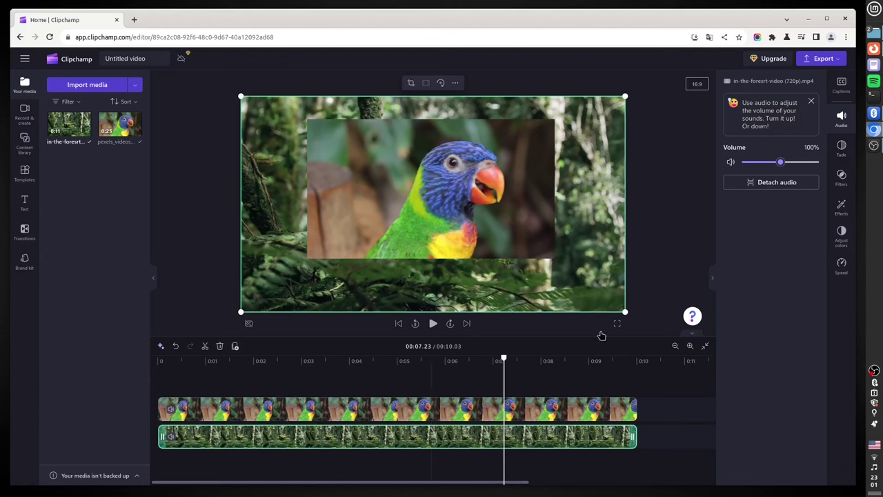
click(842, 176)
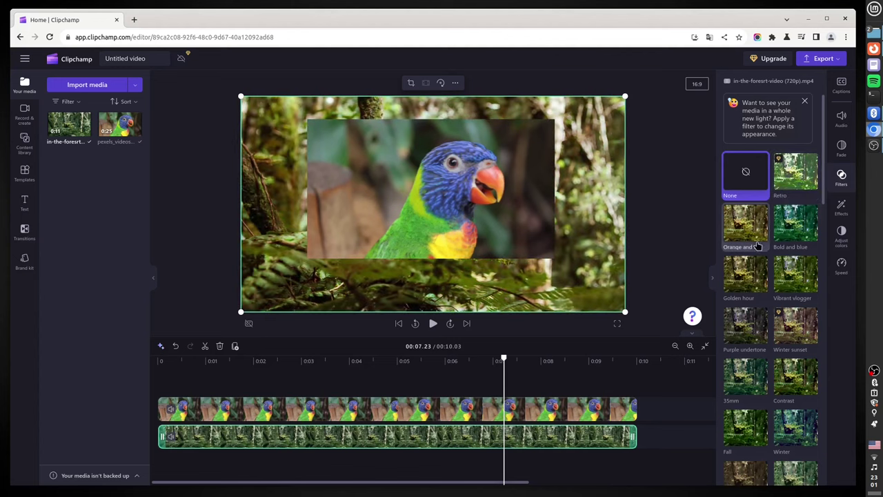
click(745, 283)
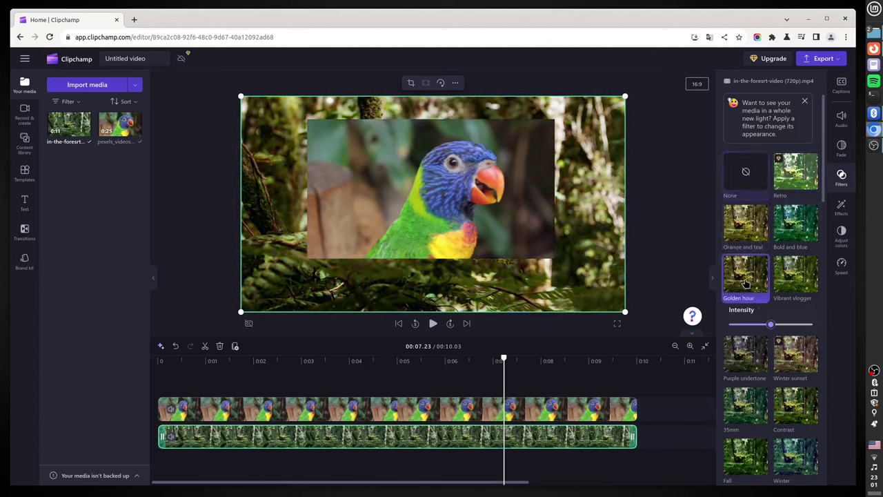
click(803, 280)
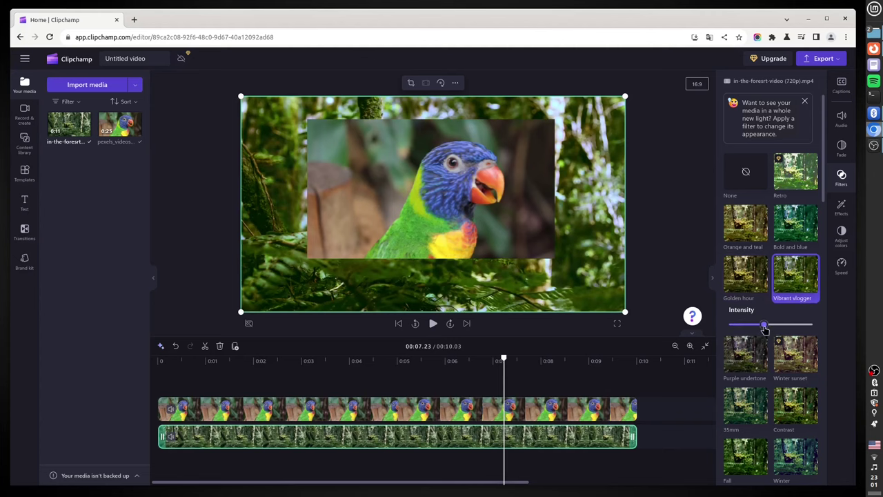
click(745, 280)
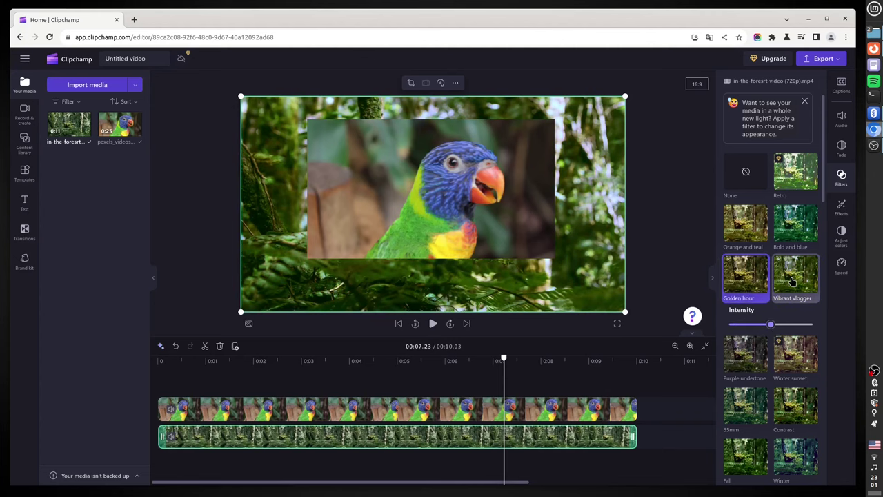
click(745, 173)
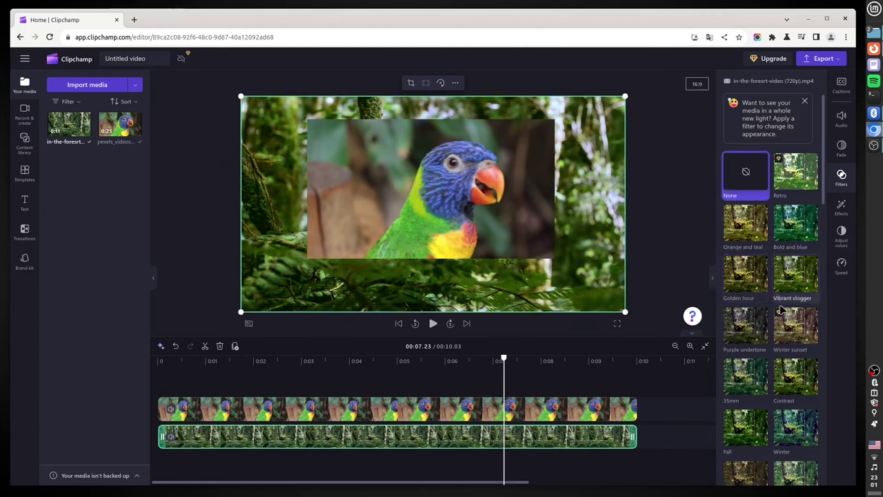
Try the Black & white 1 filter on the forest clip and remove it.
scroll(781, 316, down, 3)
scroll(781, 316, down, 5)
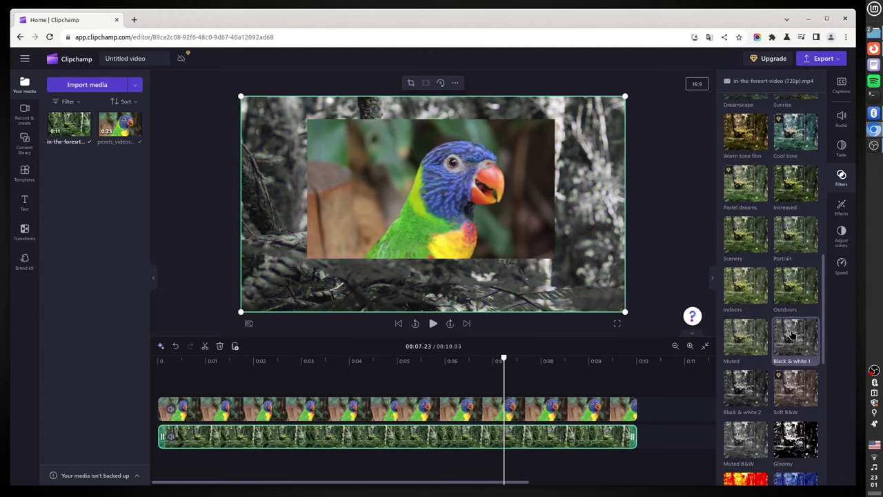
click(795, 334)
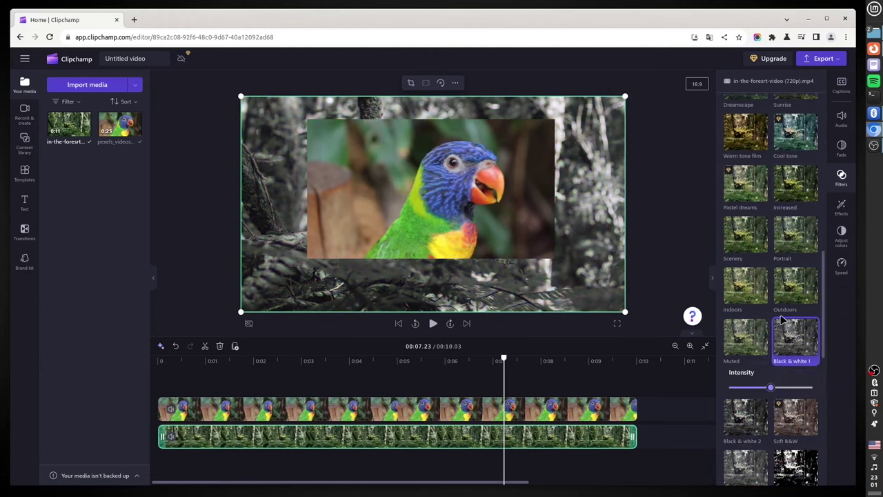
click(794, 341)
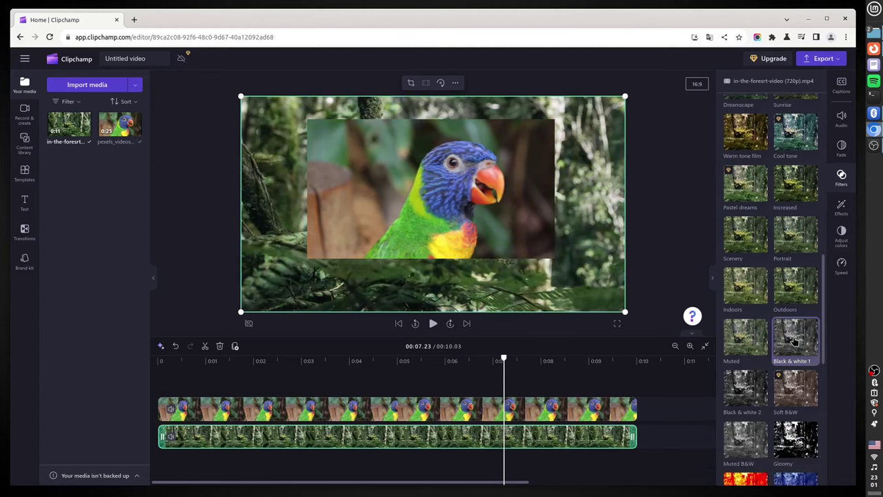
Try the Color shift and Disco effects on the forest clip and remove them.
click(841, 207)
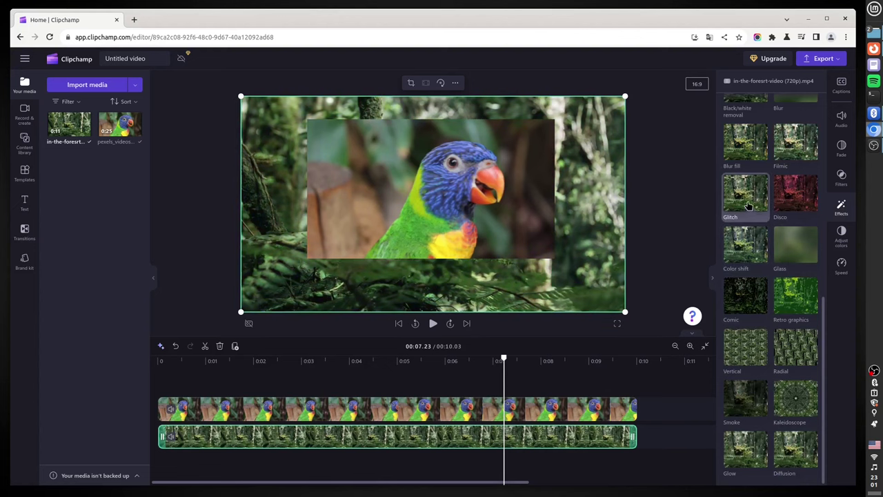
click(740, 248)
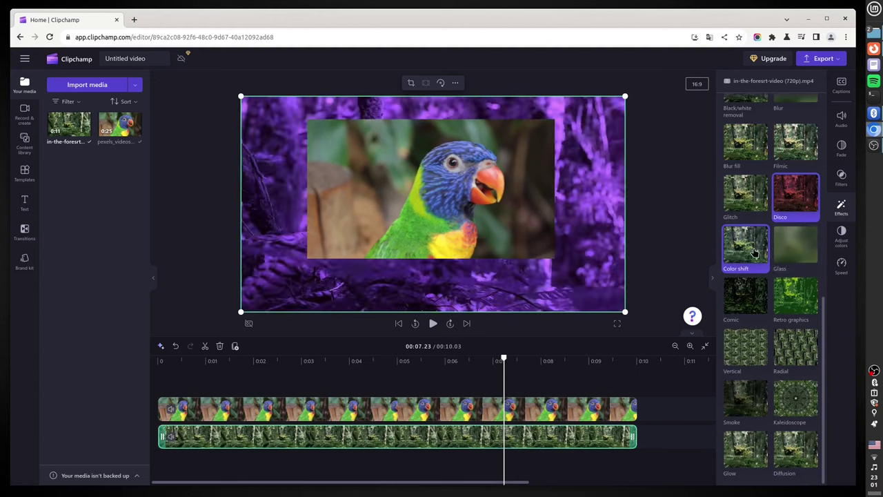
click(801, 199)
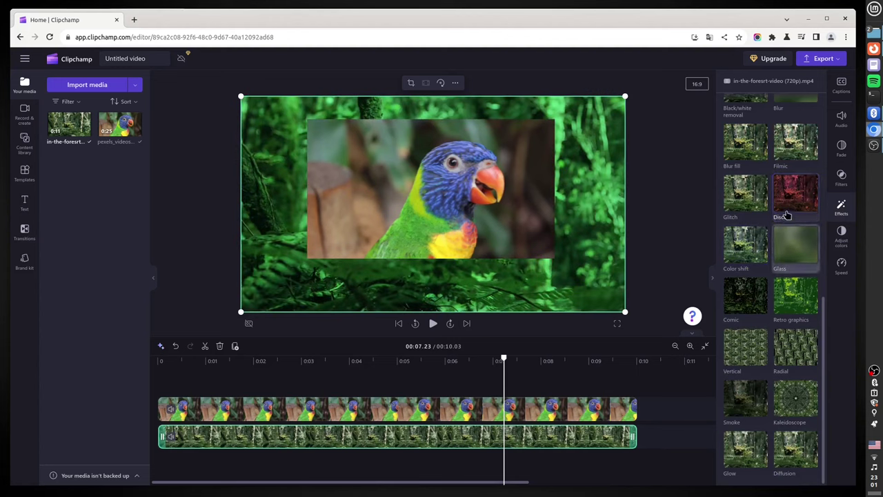
click(795, 247)
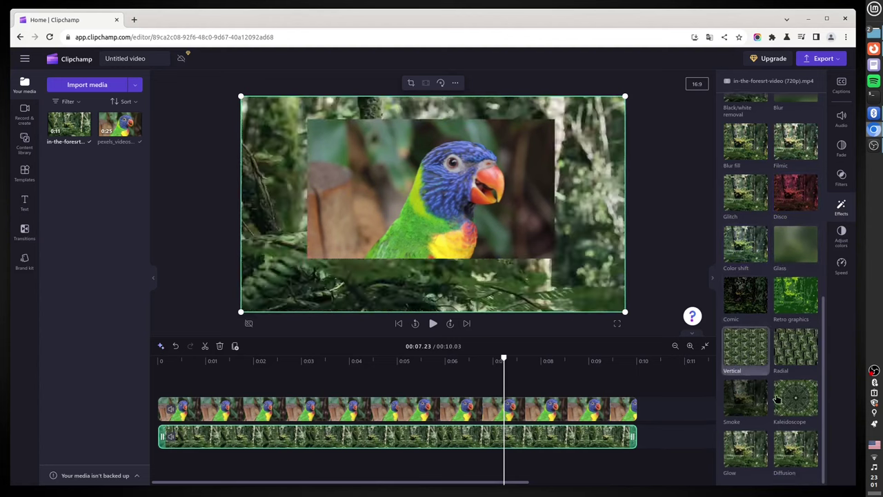
Apply the Blur effect to the forest clip at nearly its lowest strength, and preview the blurred background.
scroll(772, 290, up, 1)
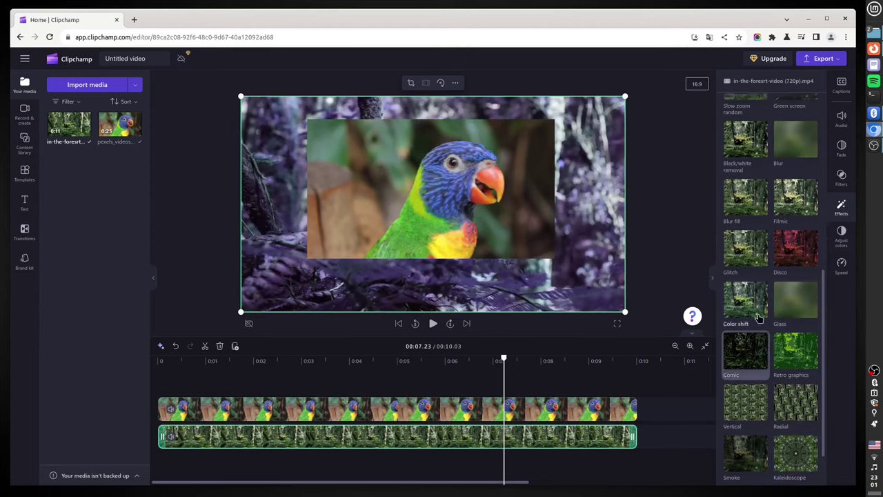
scroll(774, 283, up, 1)
scroll(785, 214, up, 1)
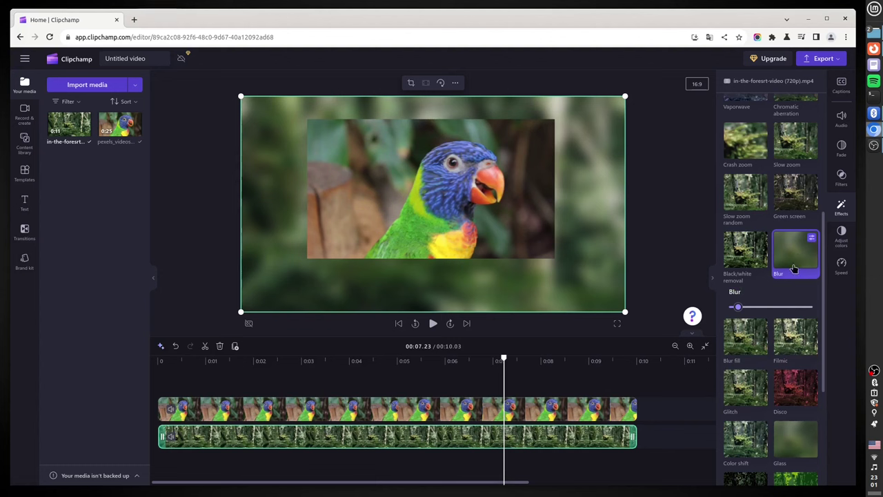
mouse_move(737, 306)
mouse_down()
mouse_move(763, 307)
mouse_move(730, 307)
mouse_move(735, 312)
mouse_up()
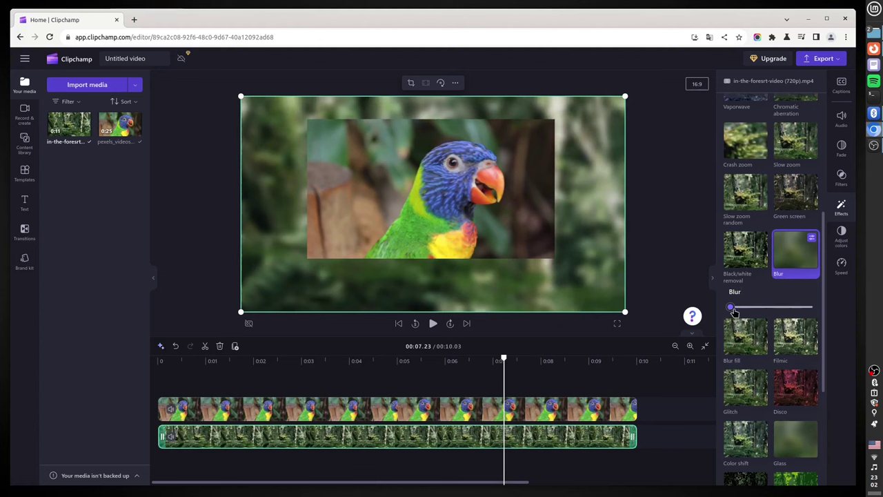
click(433, 323)
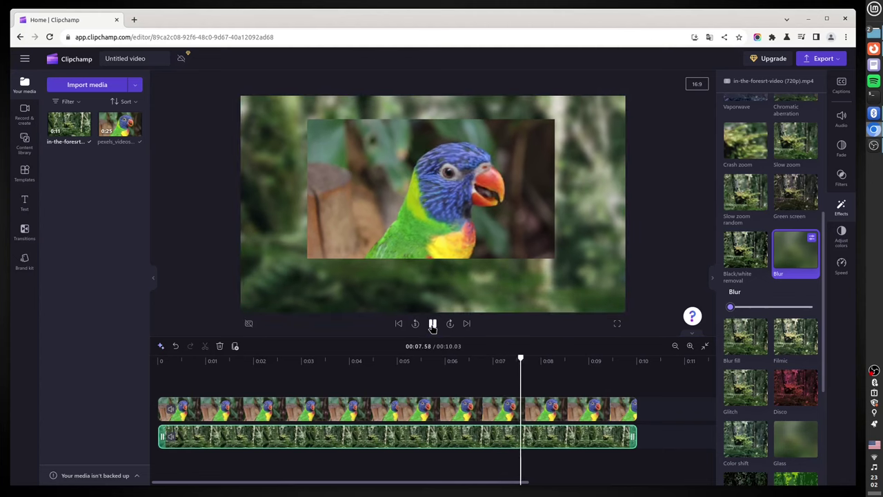
click(432, 322)
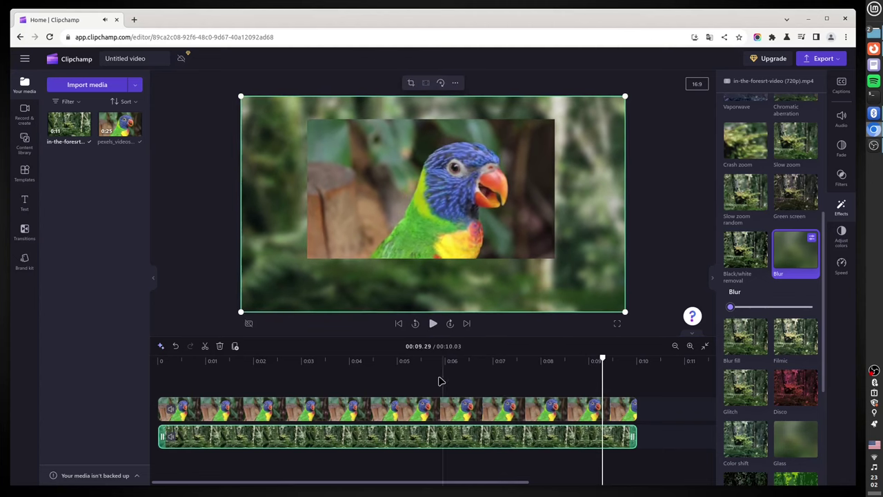
Look over the parrot clip's colour adjustment and speed settings, and preview the video from about 5 seconds.
click(400, 381)
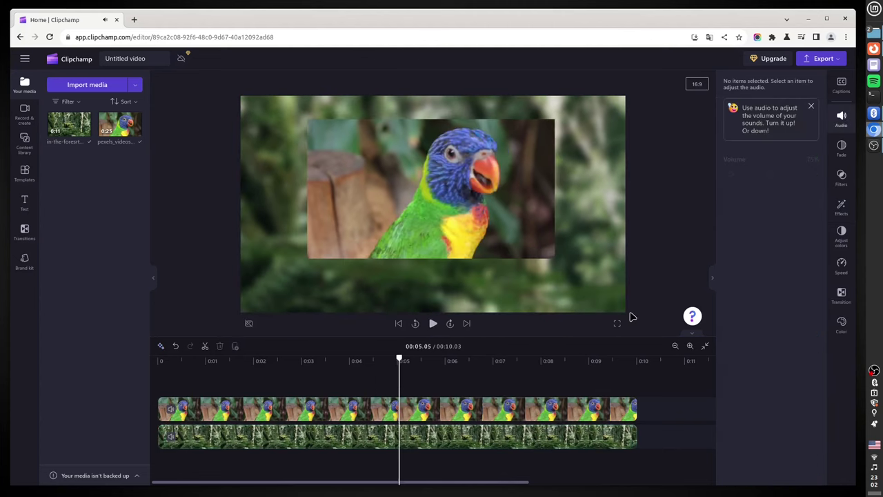
click(841, 238)
click(499, 409)
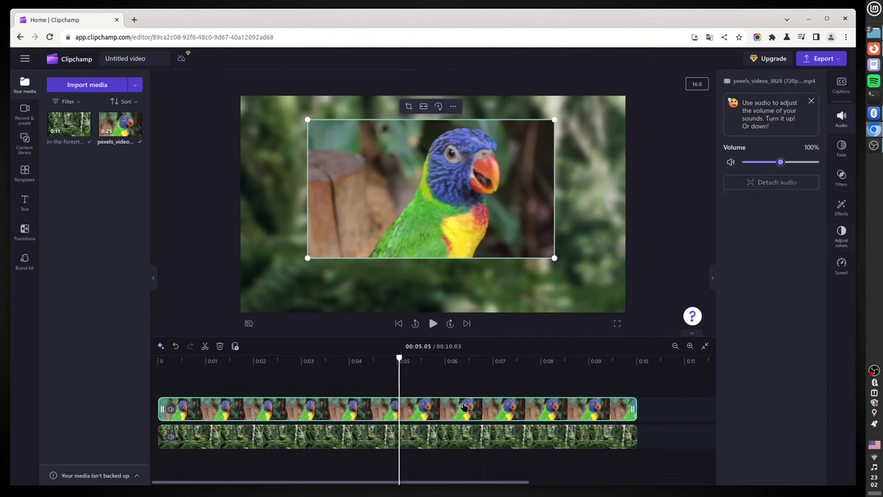
click(841, 235)
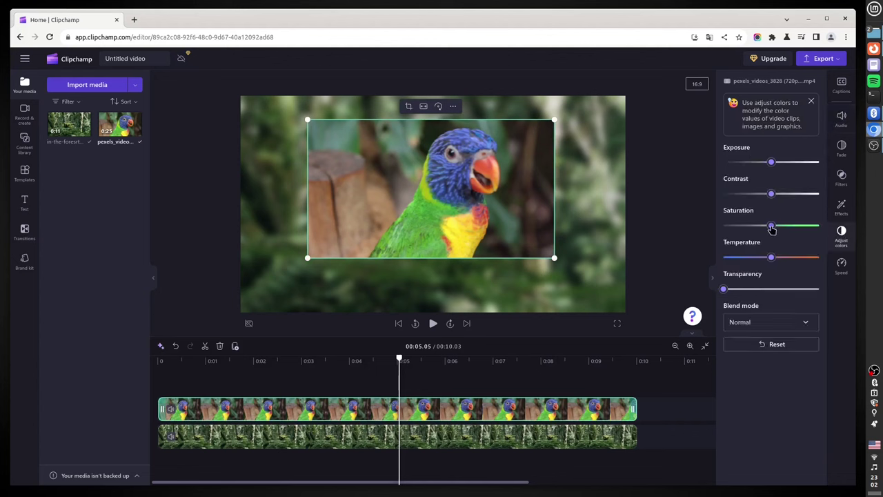
mouse_move(772, 229)
mouse_down()
mouse_move(794, 228)
mouse_move(755, 228)
mouse_move(771, 229)
mouse_up()
click(840, 267)
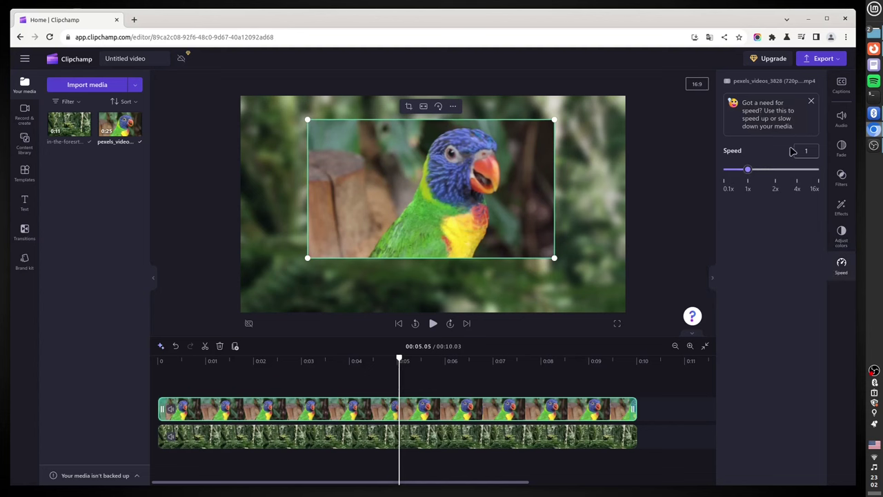
click(812, 103)
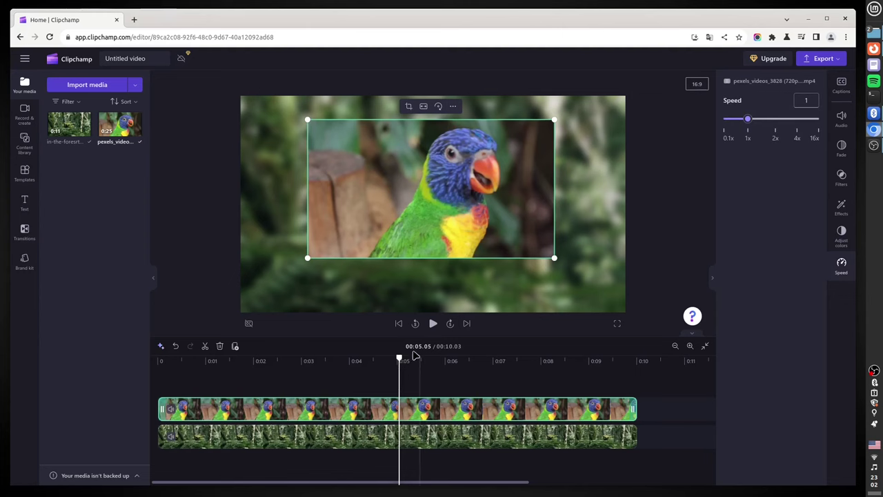
click(432, 323)
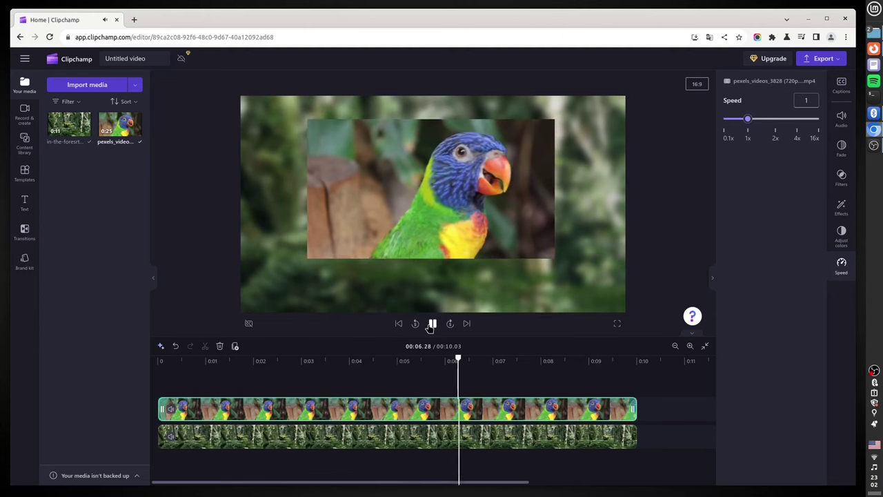
click(433, 322)
Add a plain text title at the start of the video and place it below the parrot clip.
click(181, 384)
click(164, 384)
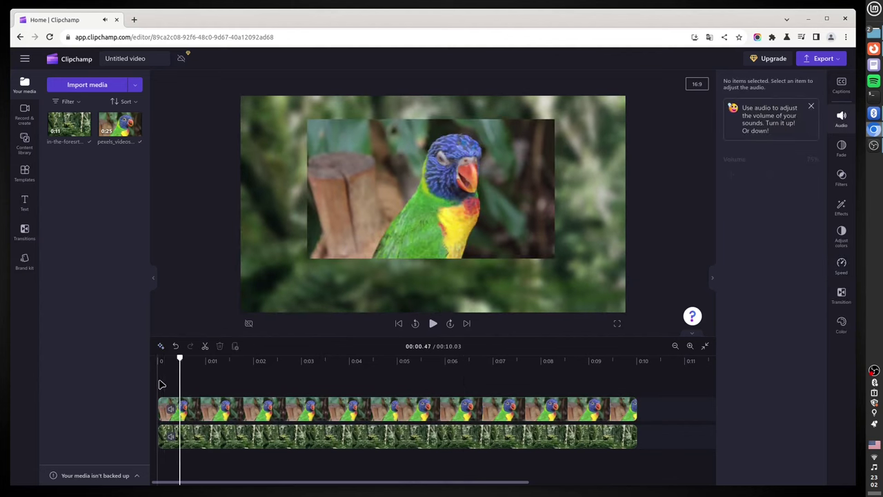
click(24, 202)
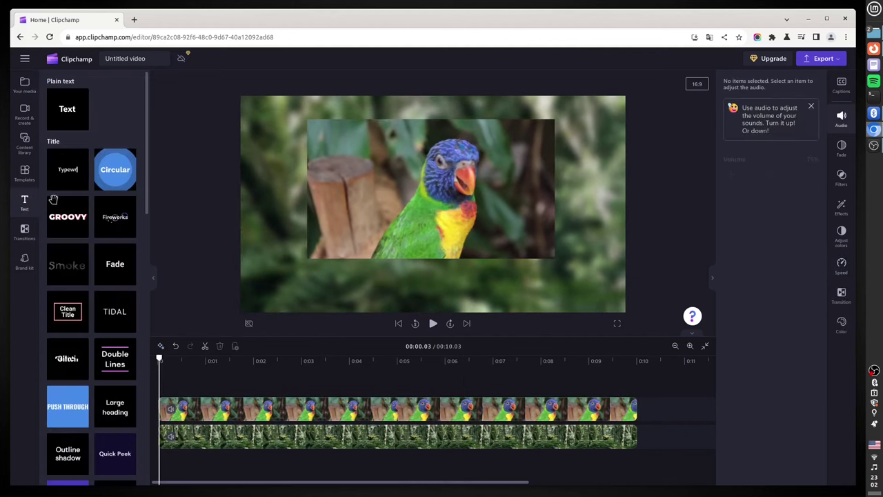
click(80, 122)
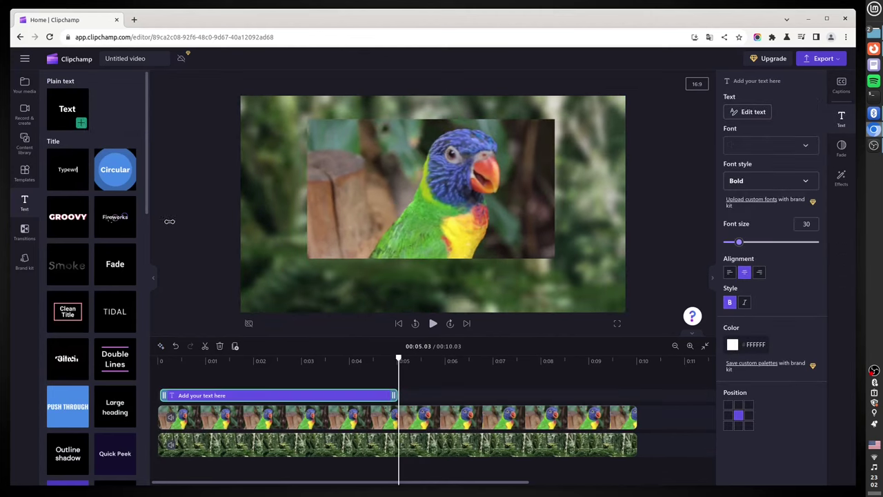
click(202, 396)
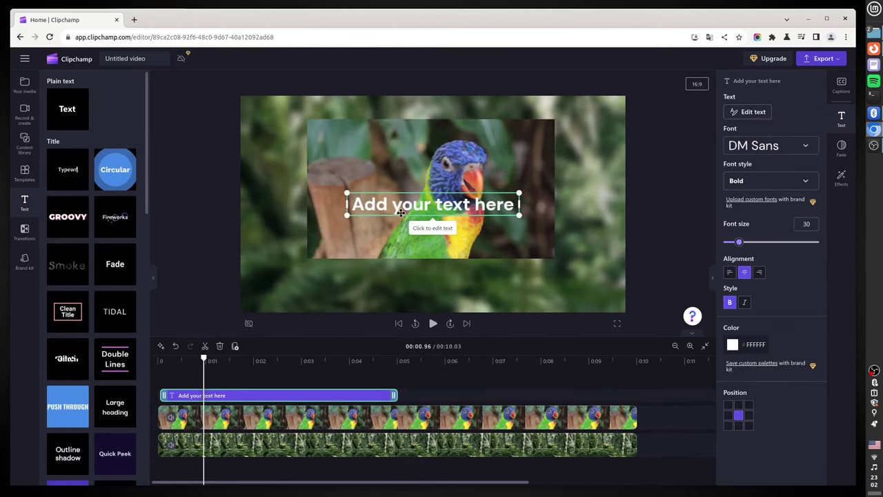
drag(400, 213, 398, 282)
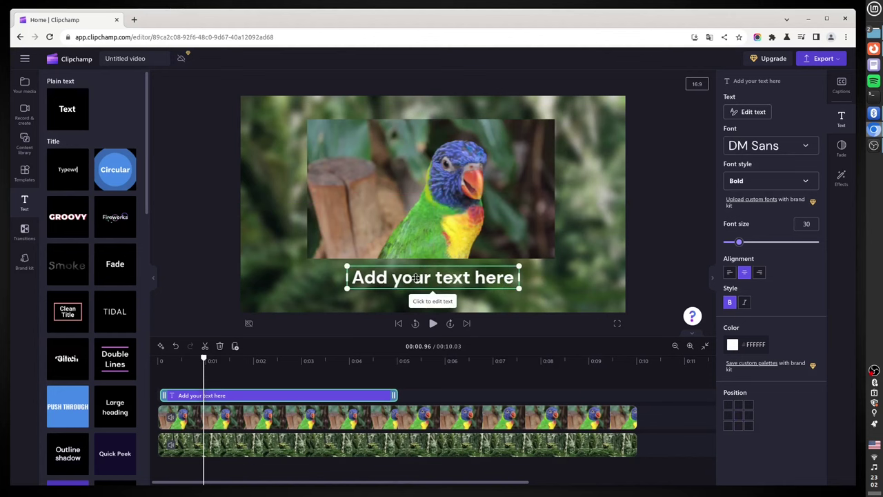
Replace the title's placeholder text with the person's full name and shift the title slightly to centre it beneath the parrot clip.
double_click(415, 276)
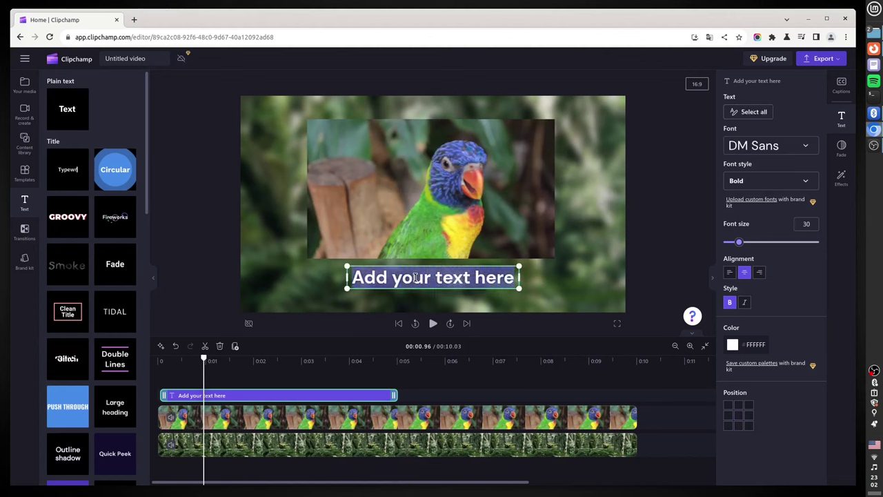
text(John Doe)
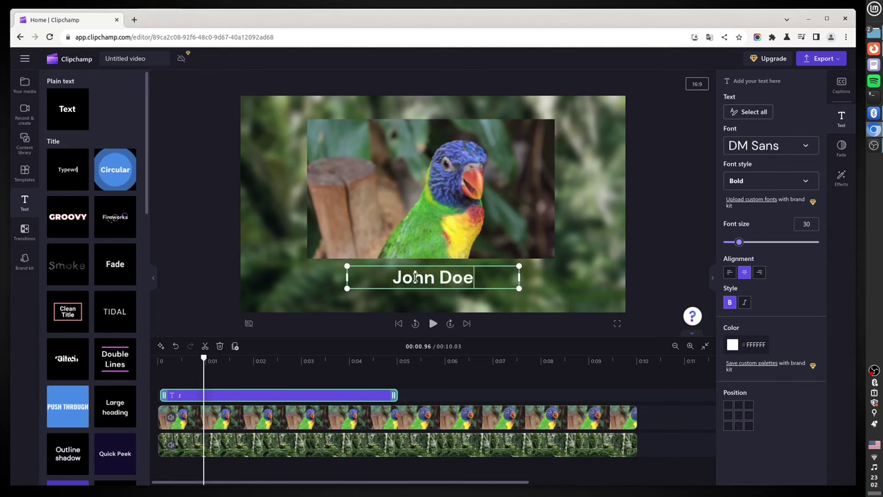
drag(415, 277, 443, 282)
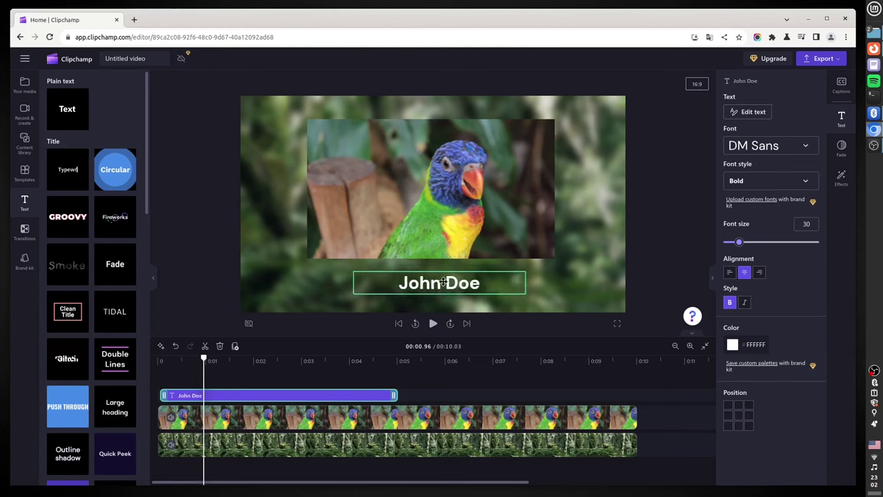
Extend the title on the timeline to the end of the parrot and forest clips, and preview the video from about 3 seconds.
click(307, 395)
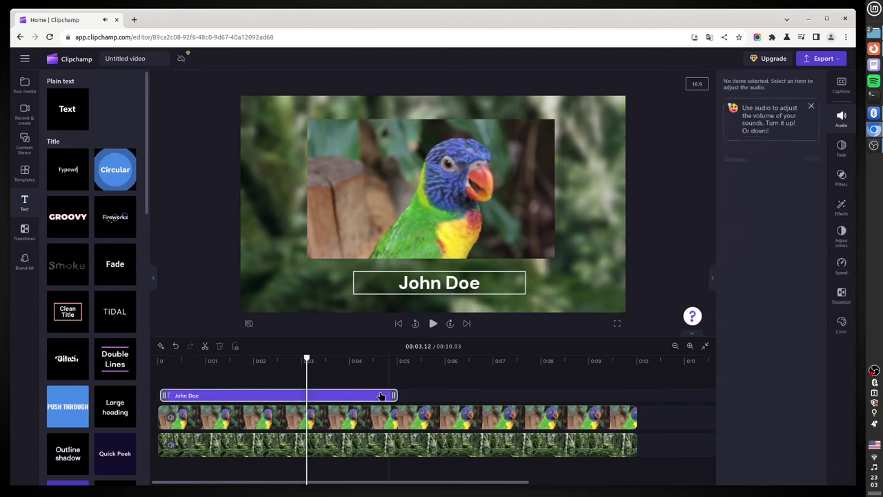
drag(394, 394, 632, 399)
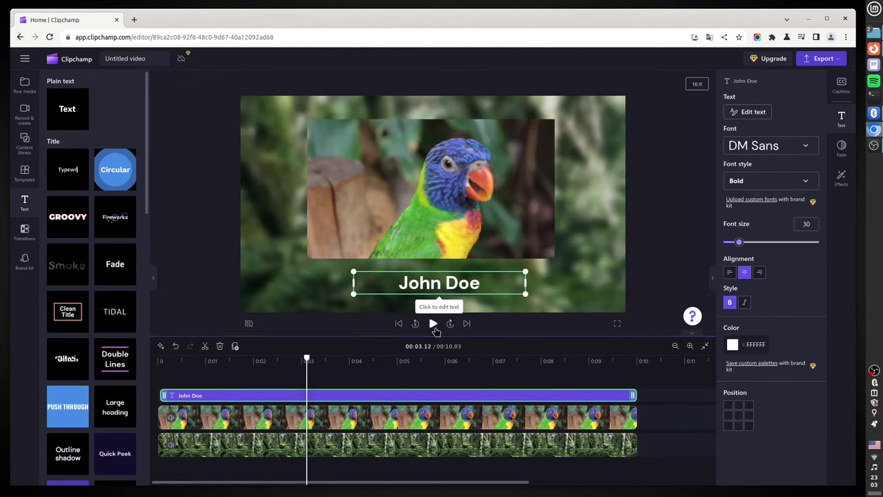
click(432, 323)
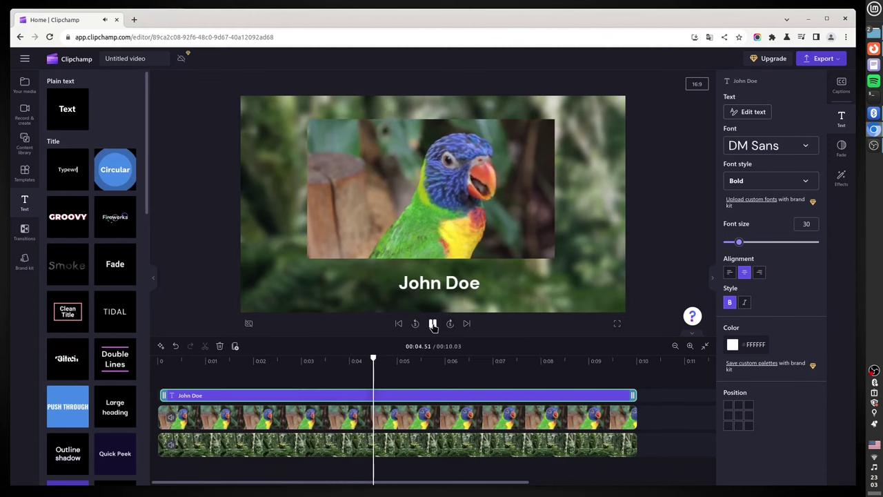
click(433, 323)
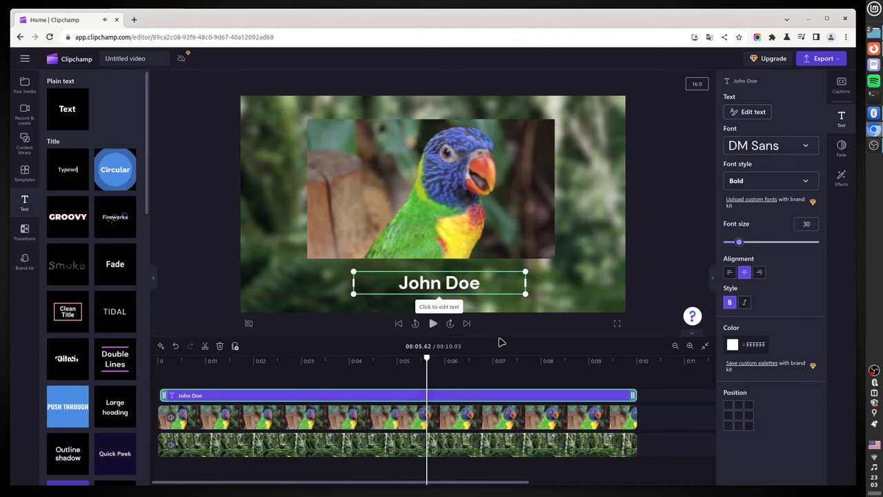
Export the video and set its OneDrive file name to askisi-picture-inpicture.
click(828, 60)
click(721, 153)
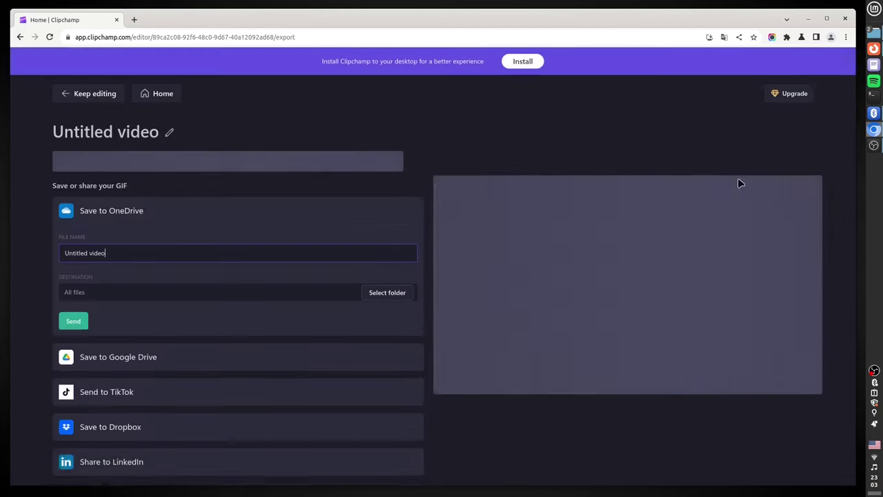
triple_click(101, 275)
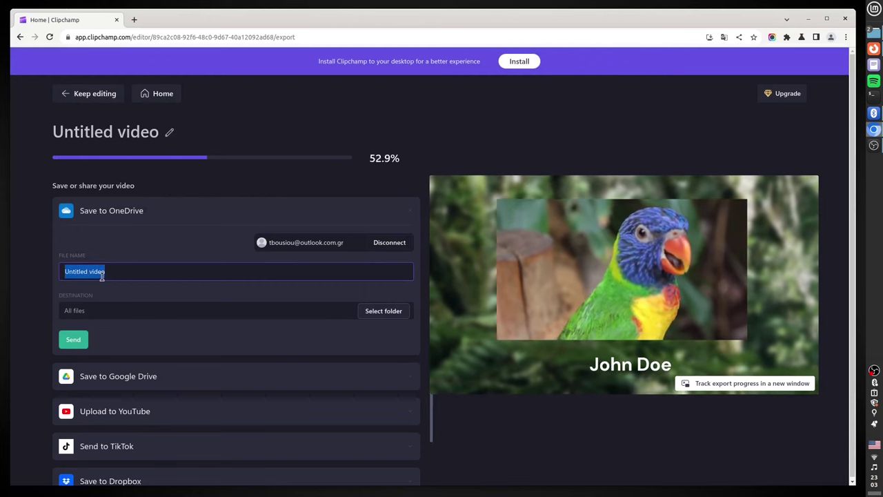
text(askisi-picture-inpicture)
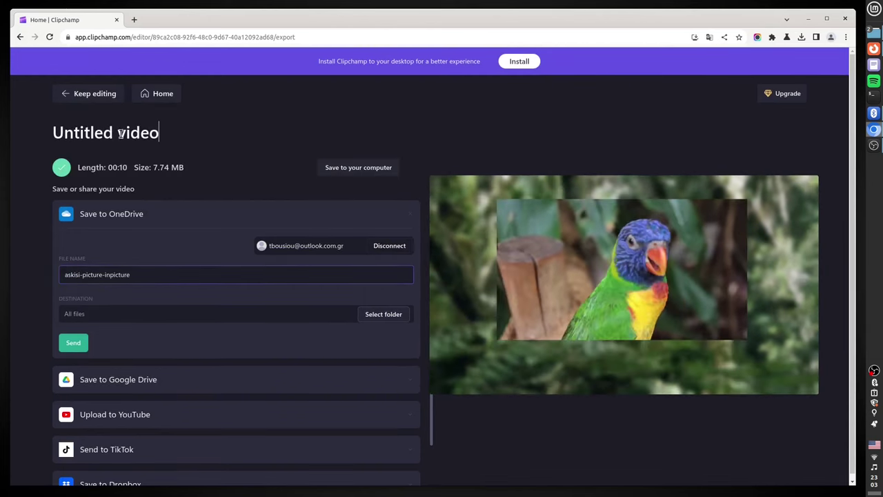
Rename the video project as askisi-picture-inpicture, reusing the OneDrive file name, and send the exported video to OneDrive.
click(110, 133)
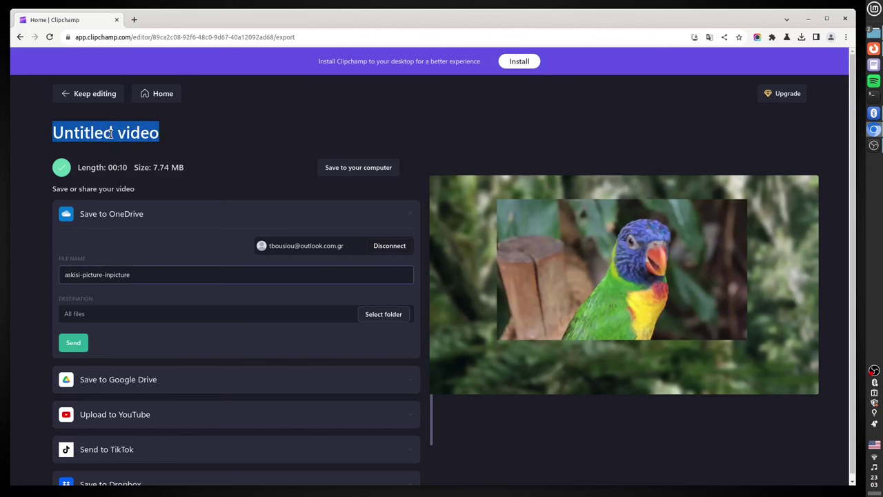
text(P)
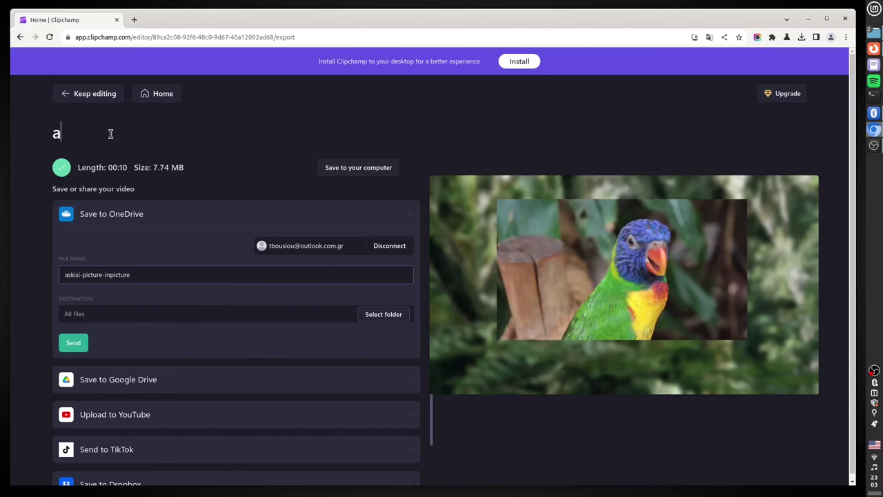
triple_click(86, 274)
key(ctrl+c)
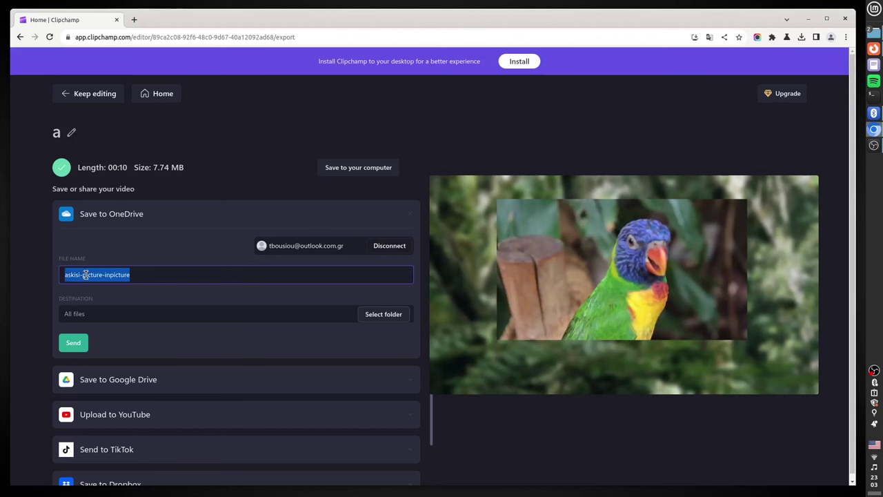
click(71, 133)
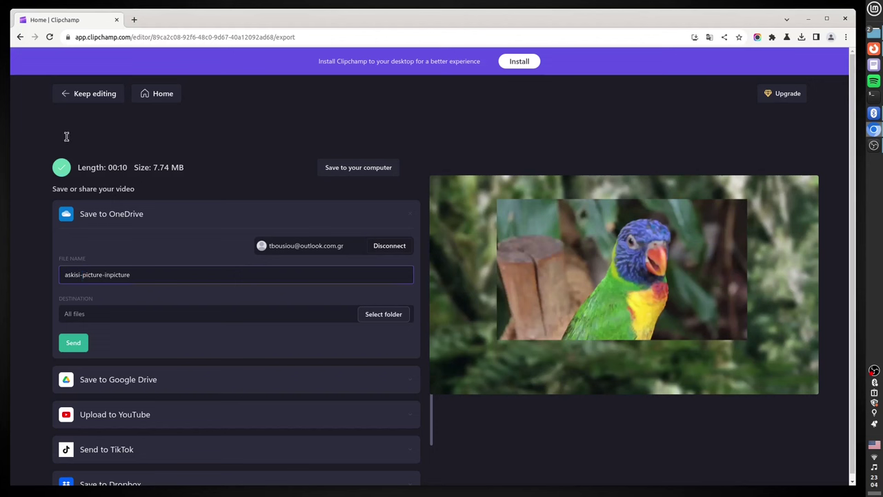
key(ctrl+v)
click(131, 274)
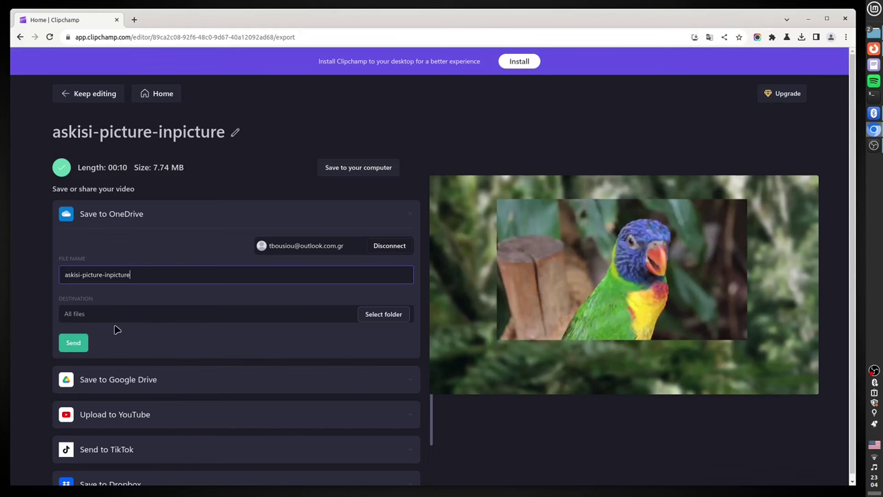
click(73, 343)
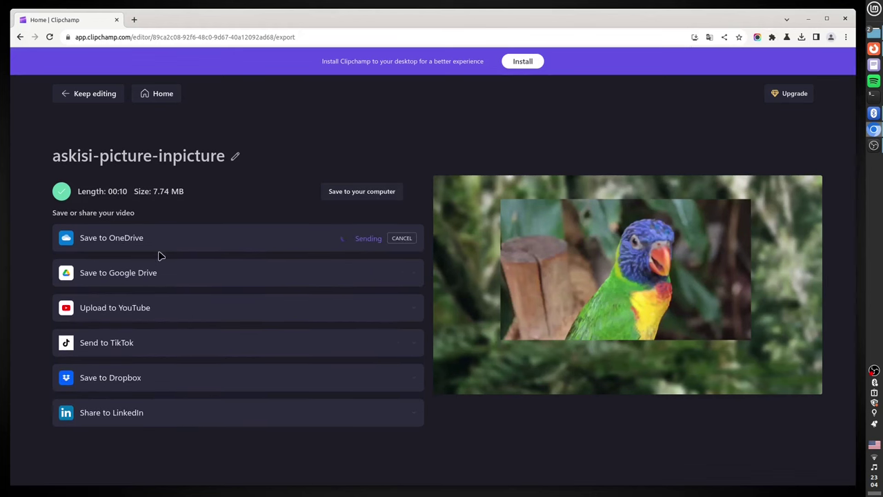